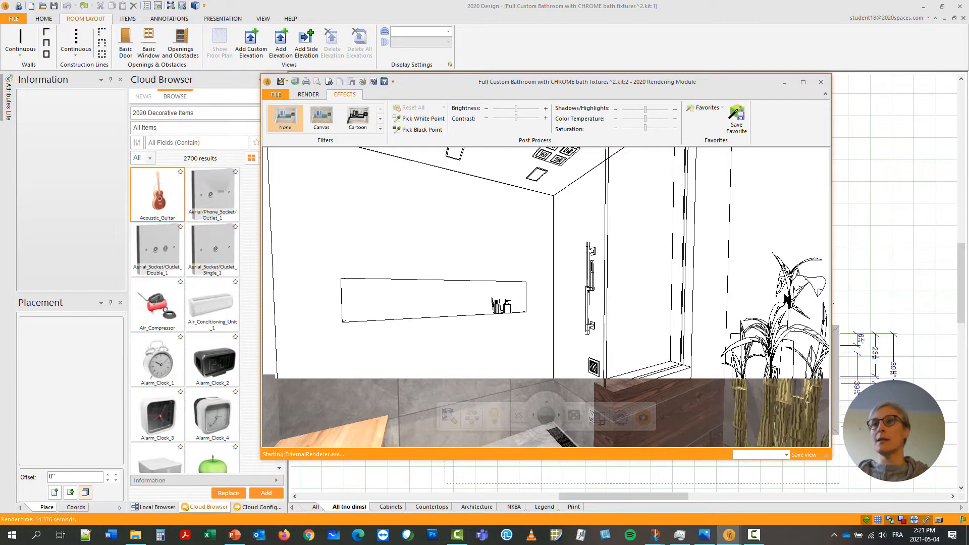
Close the rendering window and delete the existing niche cut-out and the backing line behind the shower's outer wall.
click(822, 82)
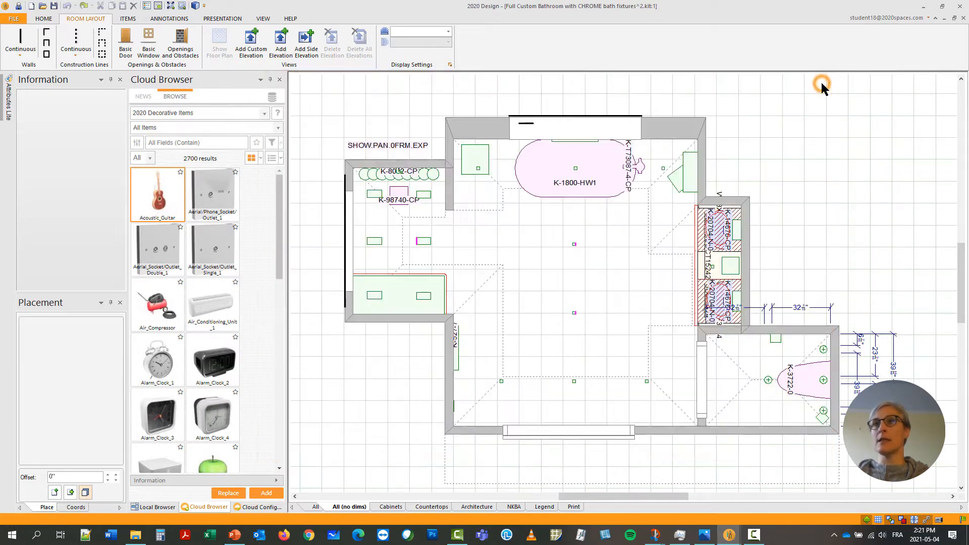
click(351, 259)
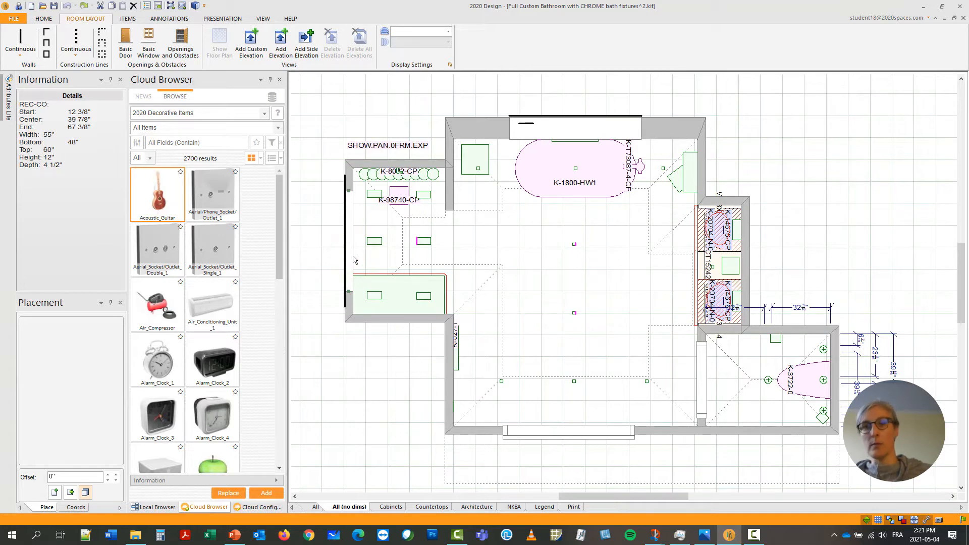
key(Escape)
click(346, 264)
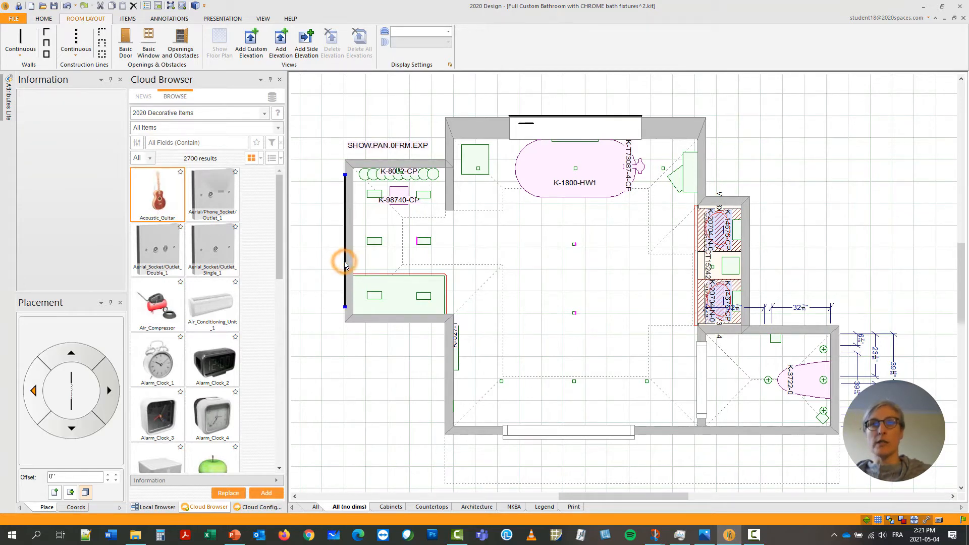
key(Delete)
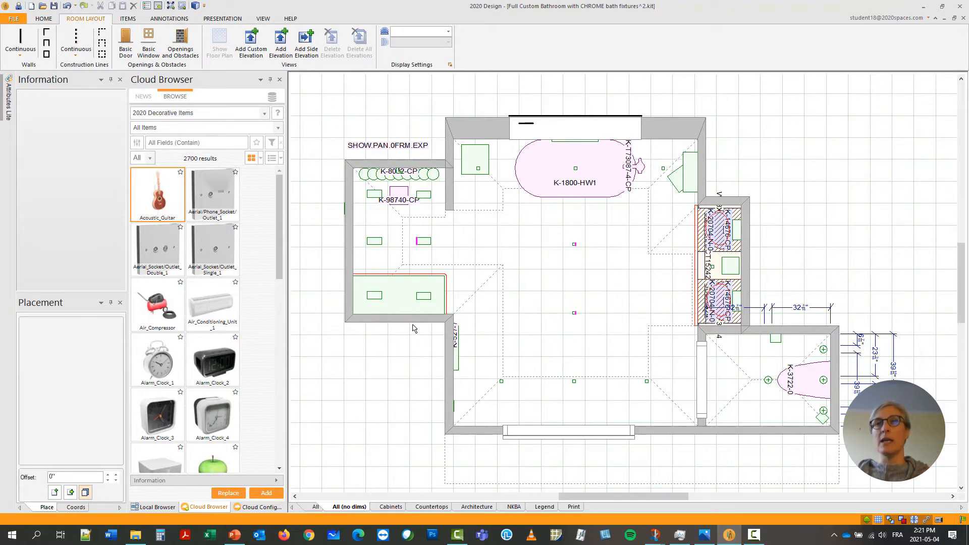
Open the properties of the shower's lower wall and add Wall 5 and Wall 6 to the selection.
mouse_move(408, 321)
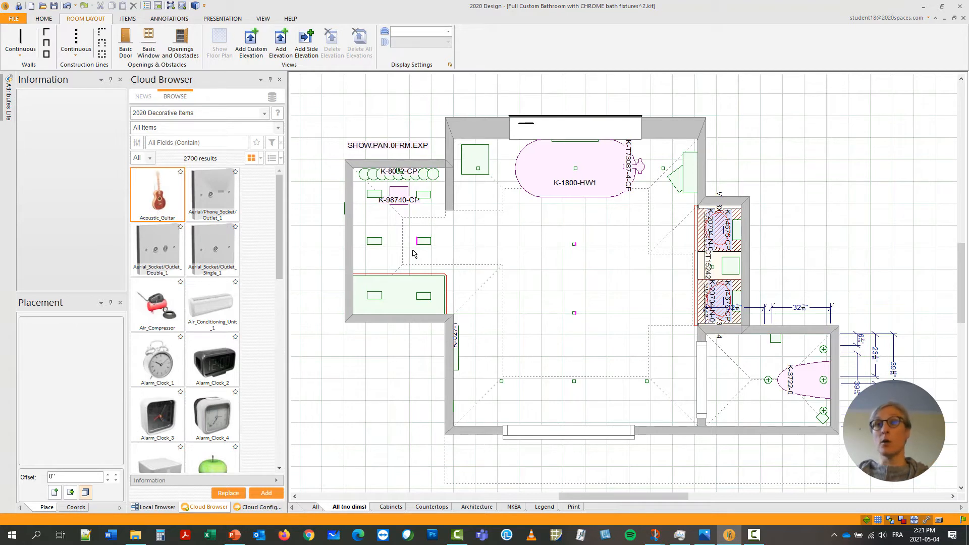
double_click(409, 322)
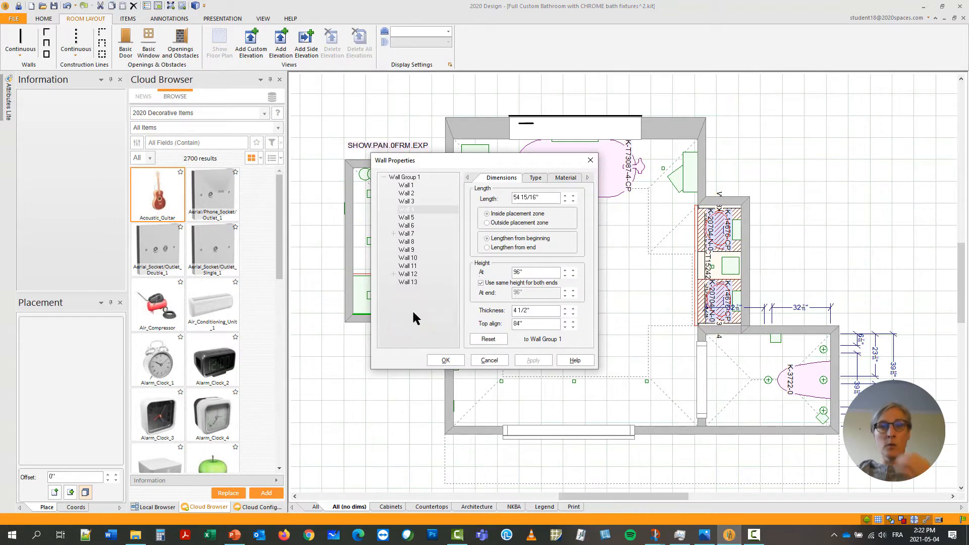
drag(482, 155, 586, 140)
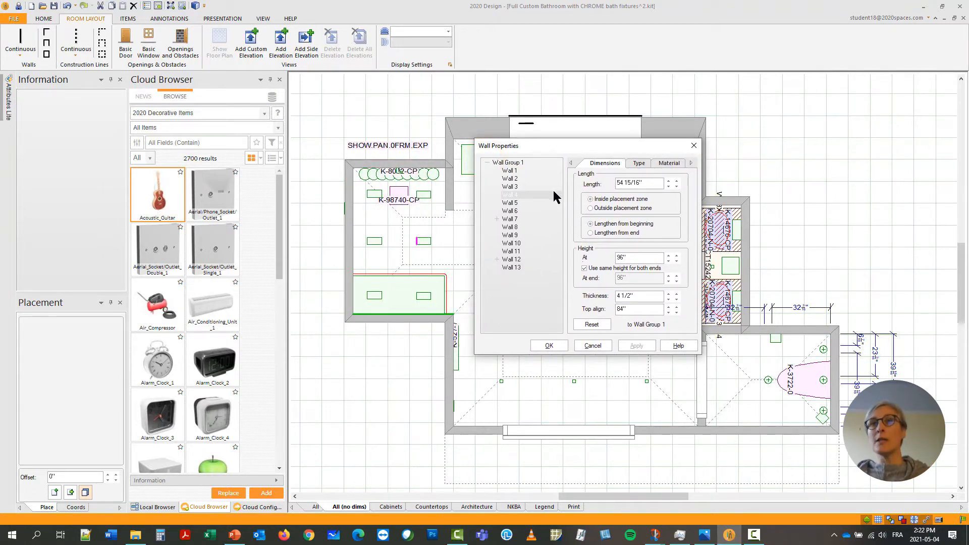
click(515, 204)
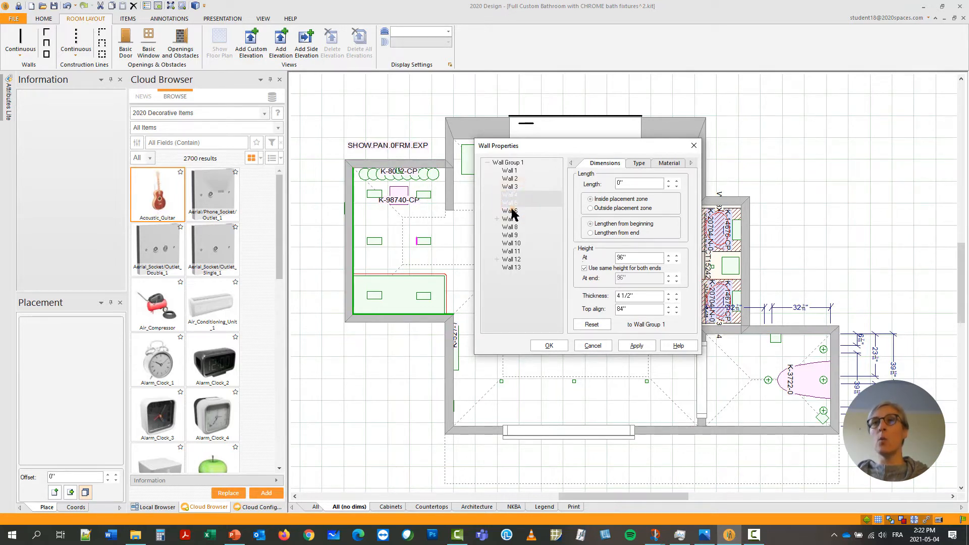
shift+click(511, 211)
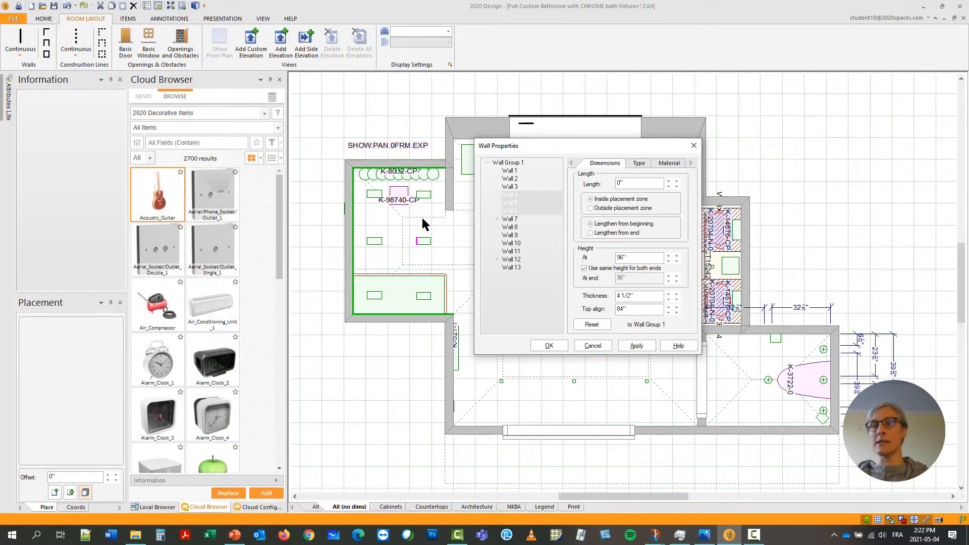
Apply the "good cement tile" finish from the current design's textures to both sides of the selected shower walls.
click(678, 161)
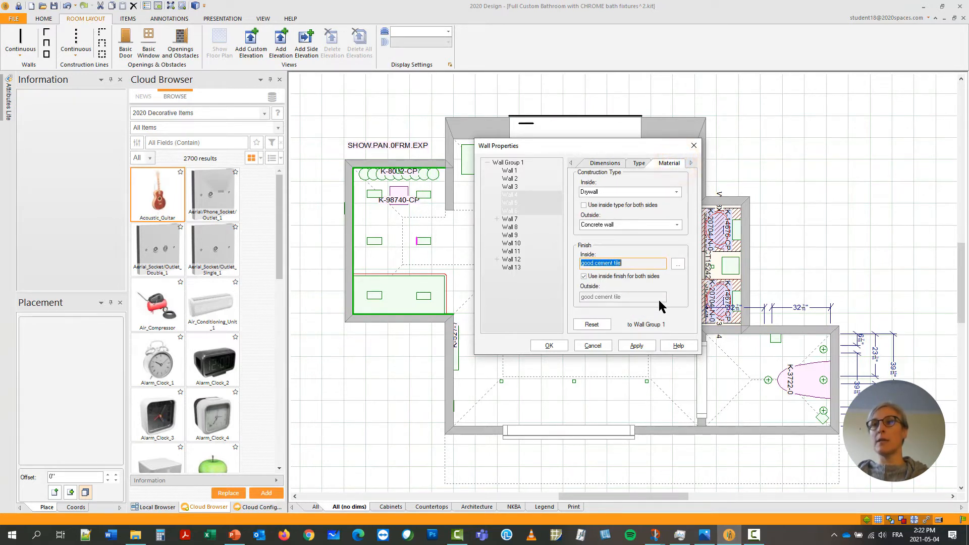
click(583, 276)
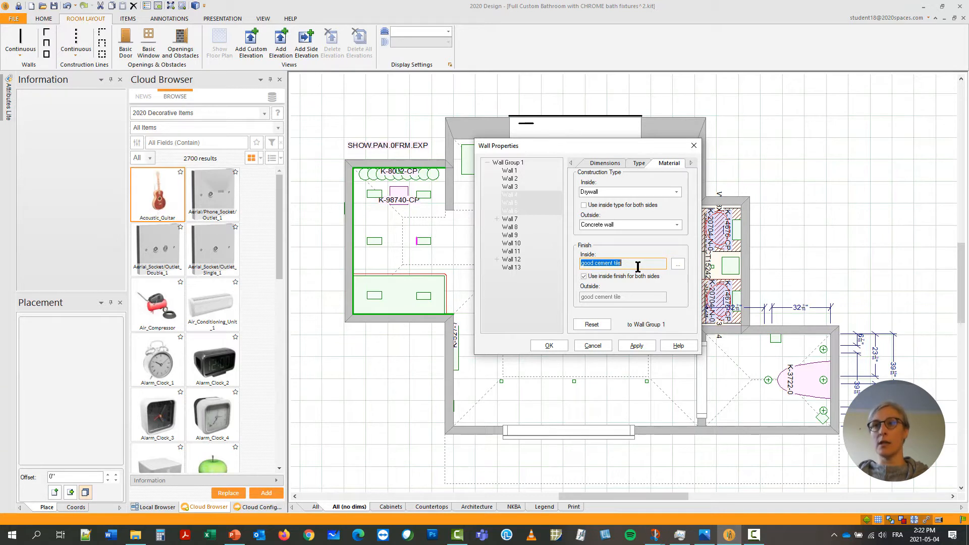
click(678, 264)
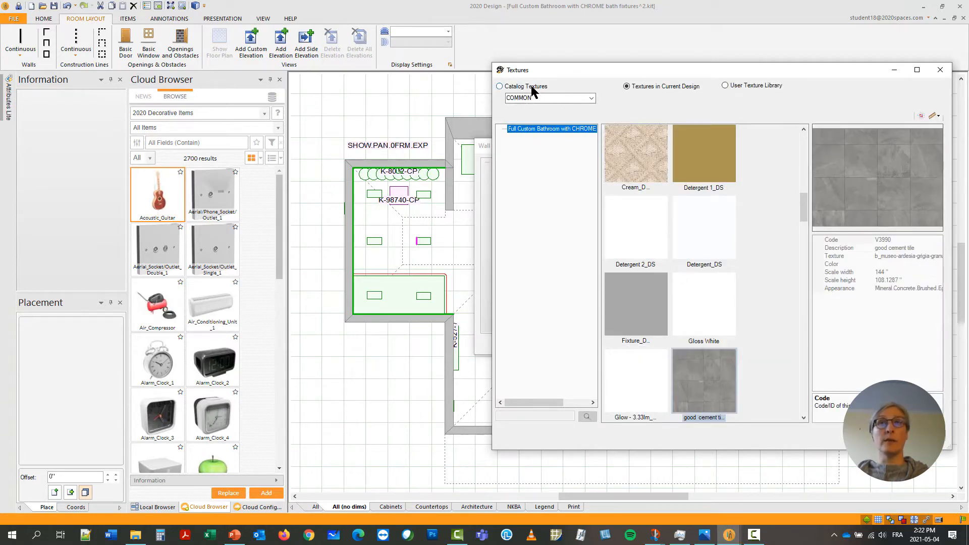
click(531, 86)
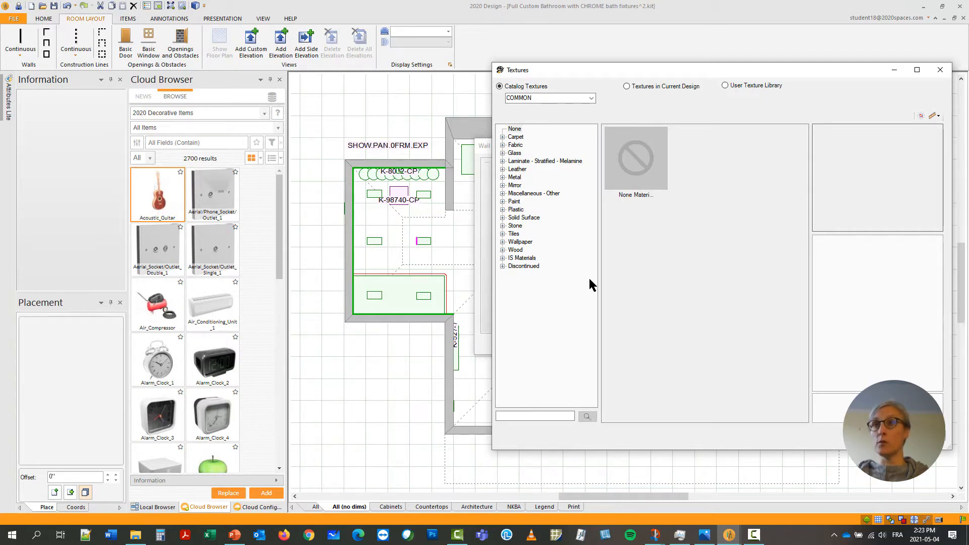
click(744, 87)
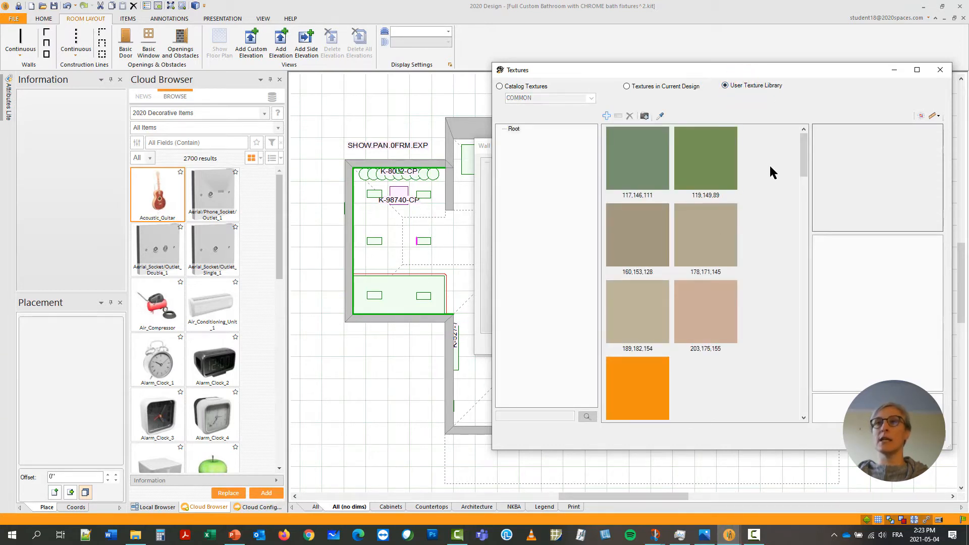
click(657, 86)
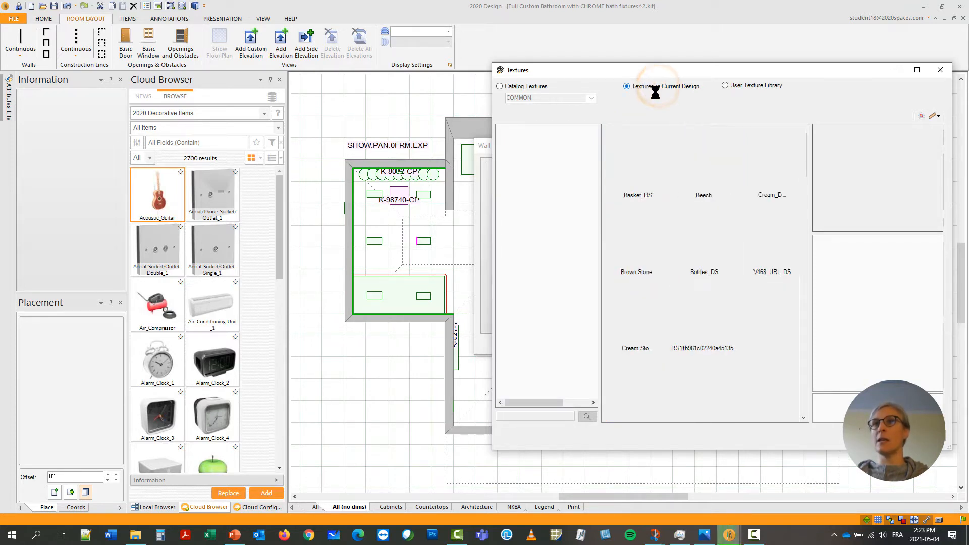
scroll(729, 214, down, 4)
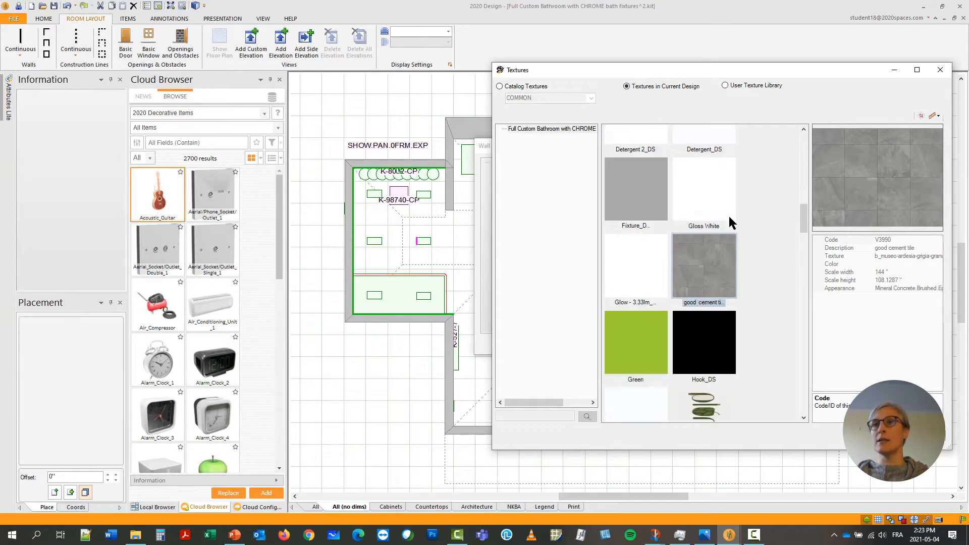
scroll(724, 197, up, 2)
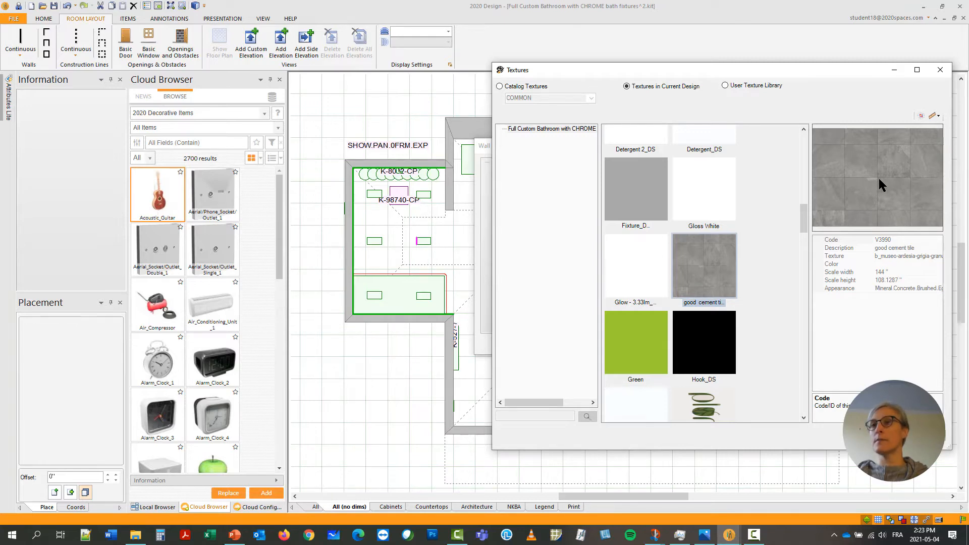
key(Return)
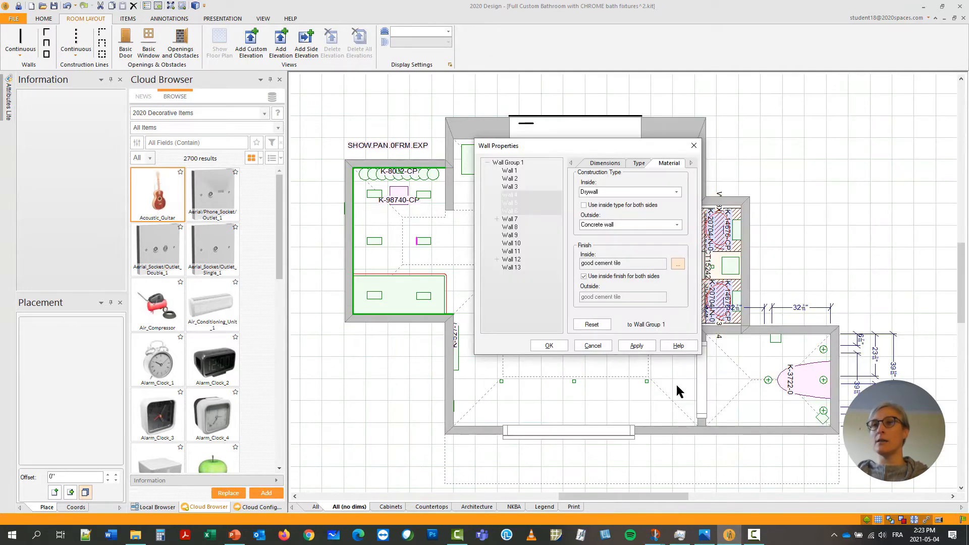
click(544, 348)
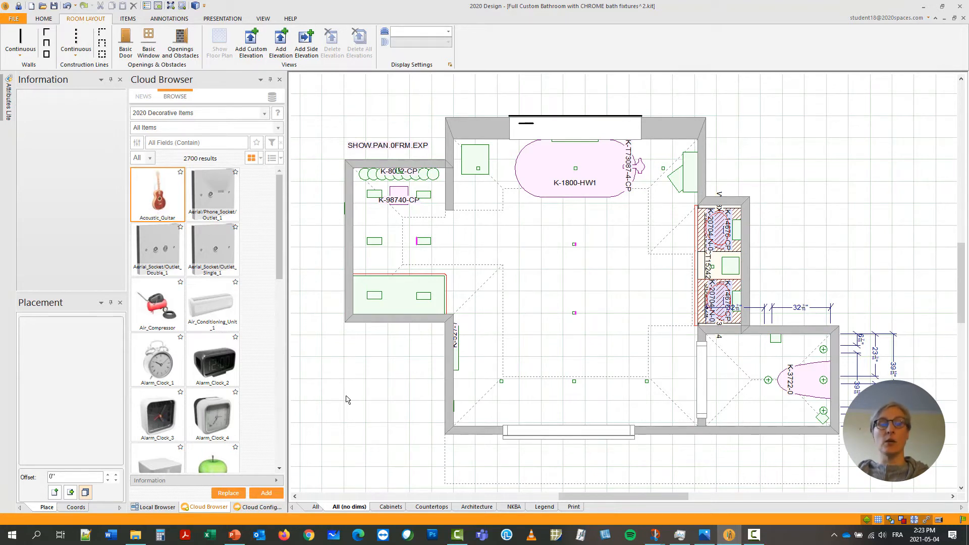
Start a rectangular pass-through cut-out (REC-CO) for the shower wall with a 12" height and an Up-down value of 48".
click(665, 132)
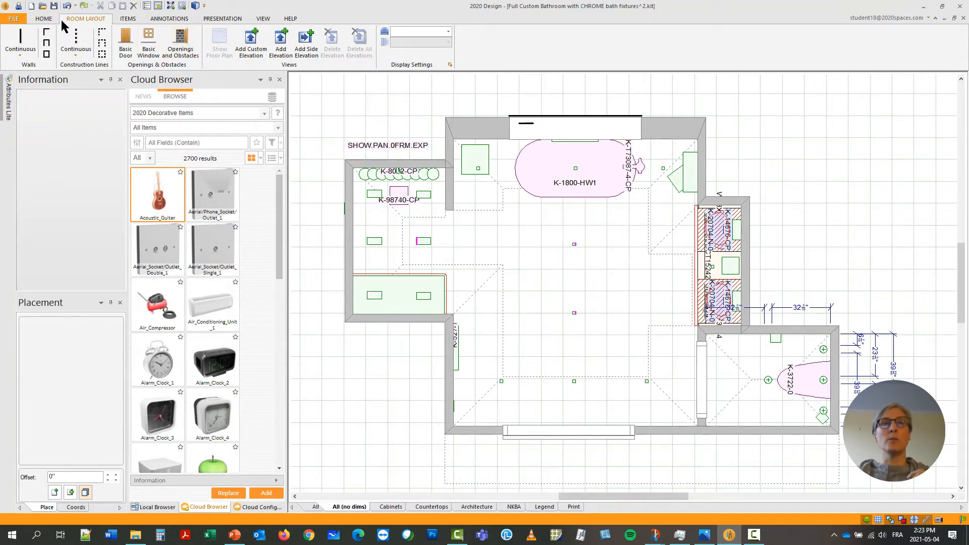
click(183, 51)
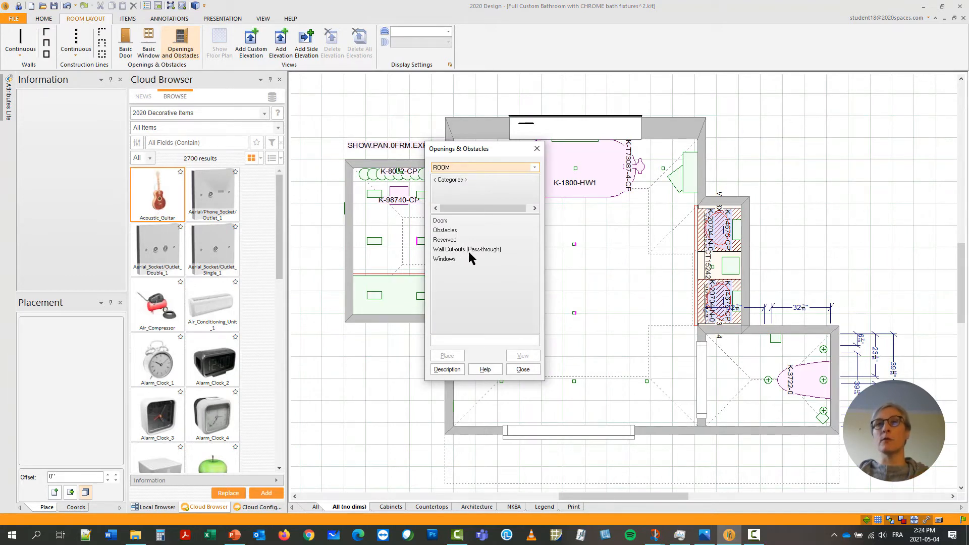
double_click(467, 250)
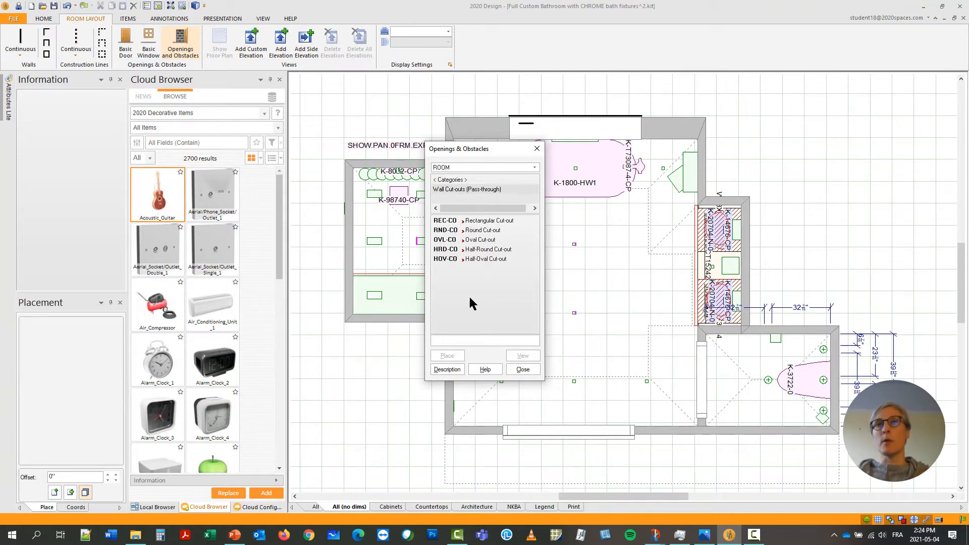
double_click(444, 222)
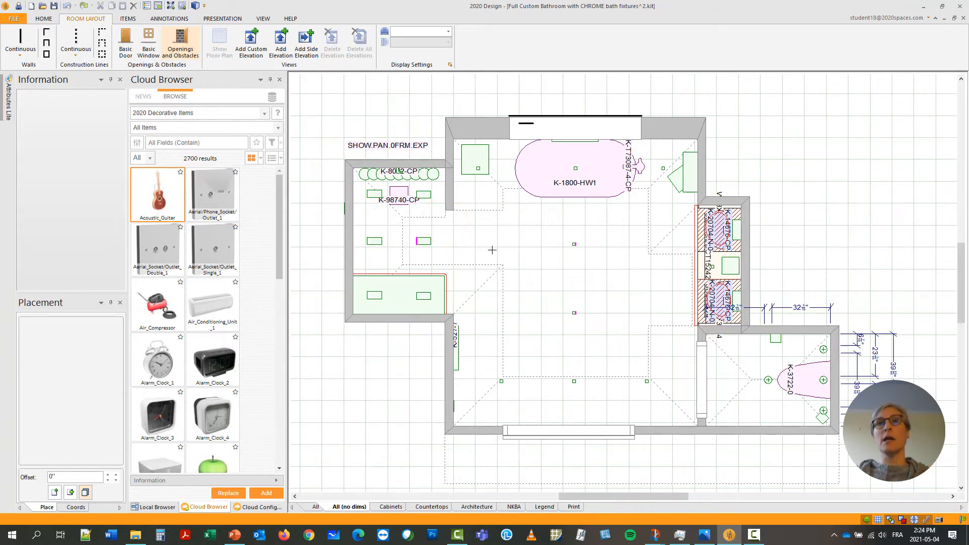
click(378, 252)
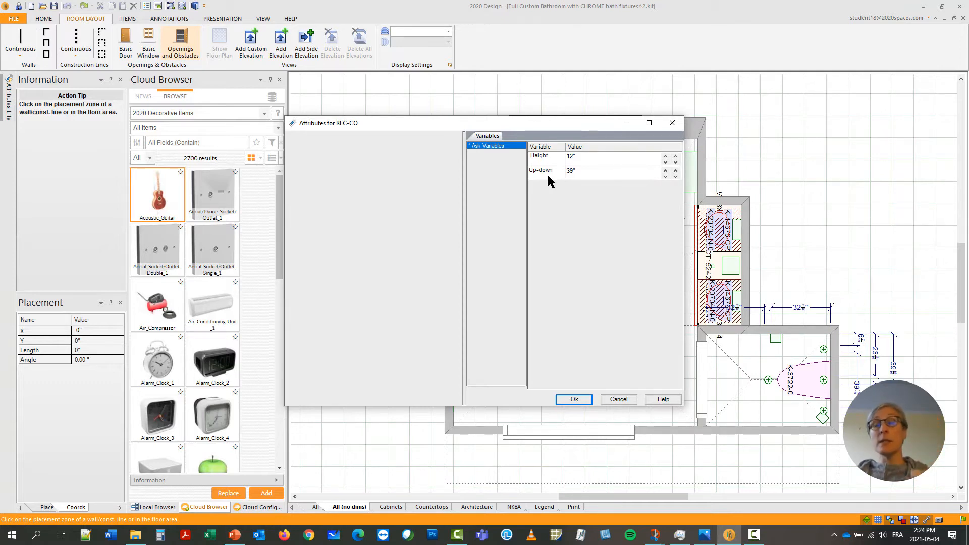
click(610, 174)
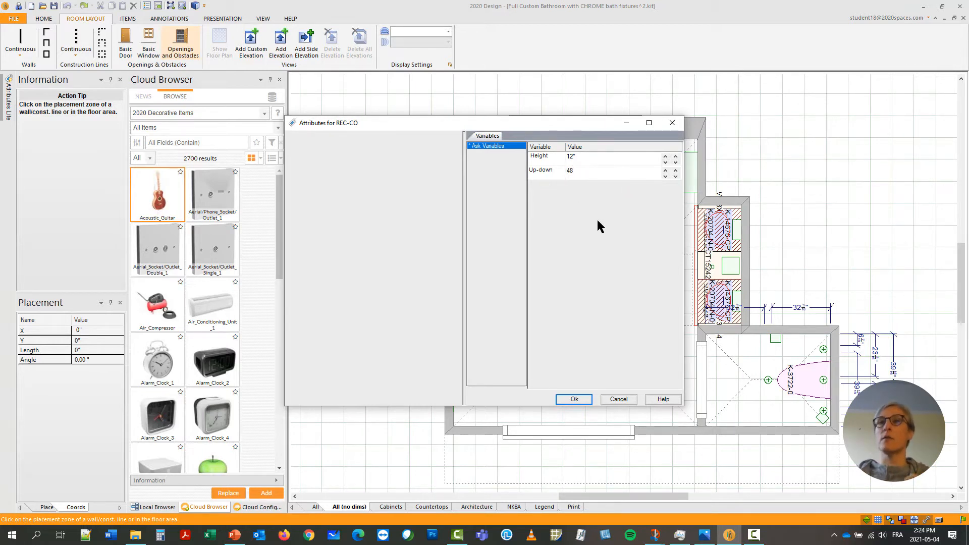
click(593, 157)
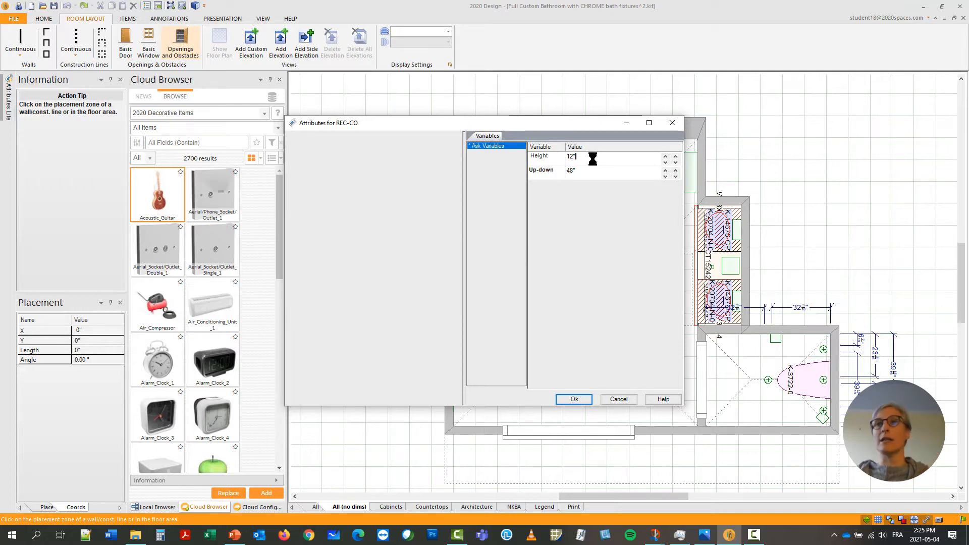
click(574, 399)
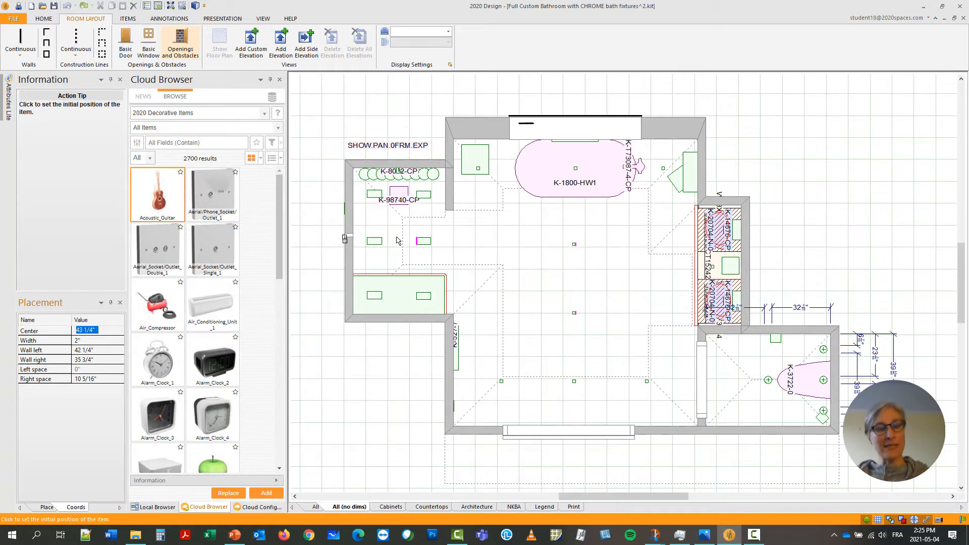
Set the cut-out's width to 55", place it in the shower's outer wall, and close the openings list.
key(Tab)
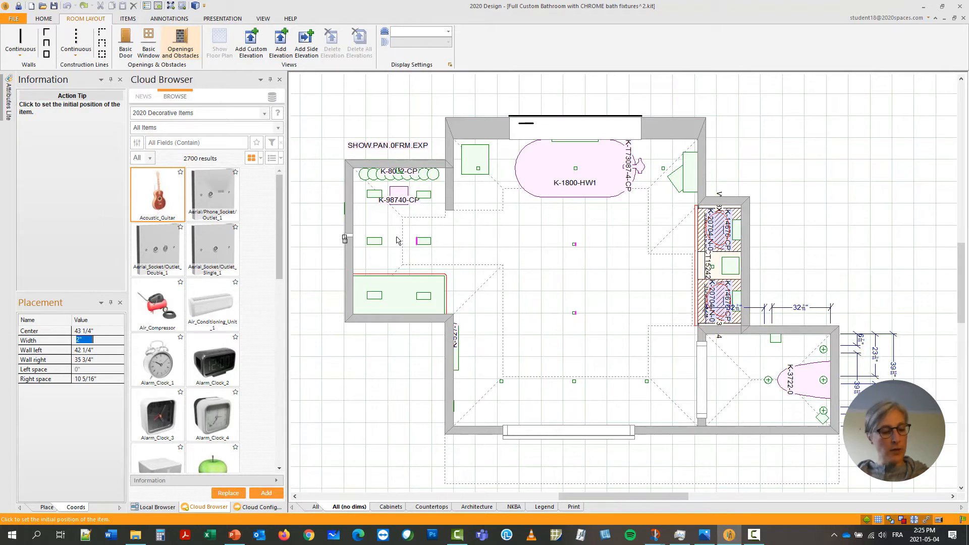
text(55)
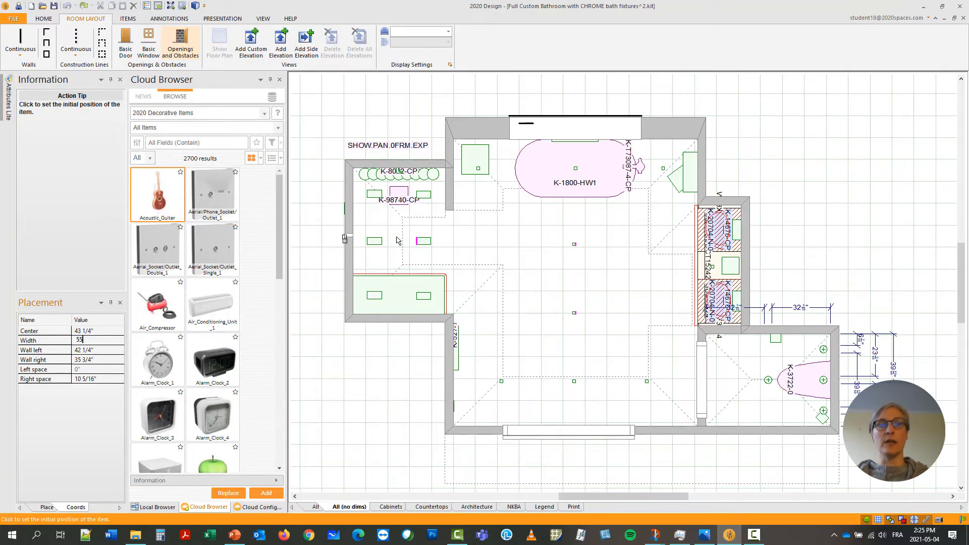
key(Tab)
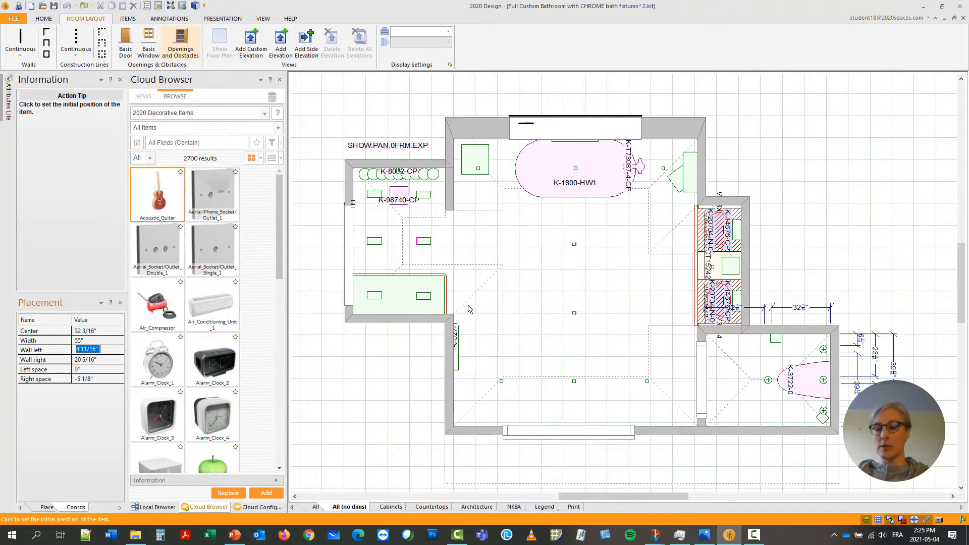
key(Return)
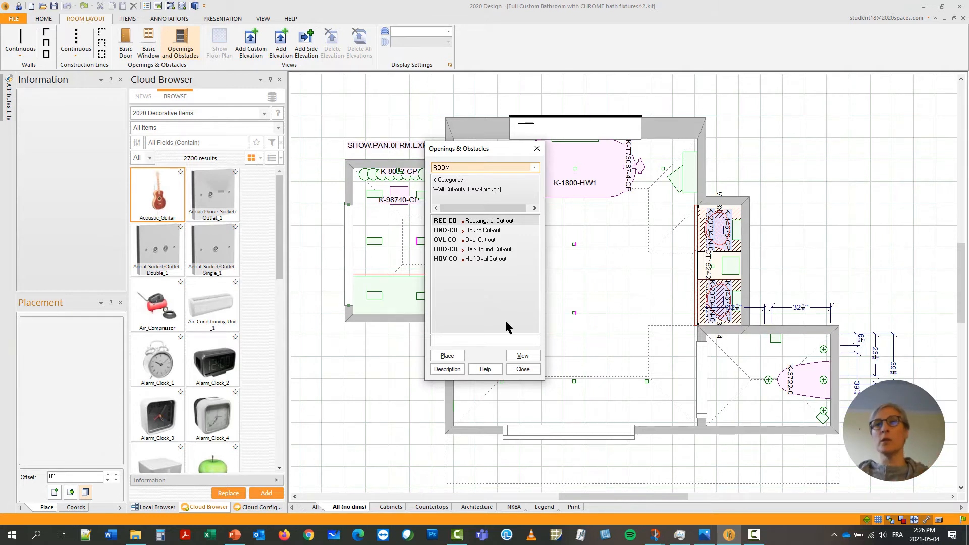
click(523, 370)
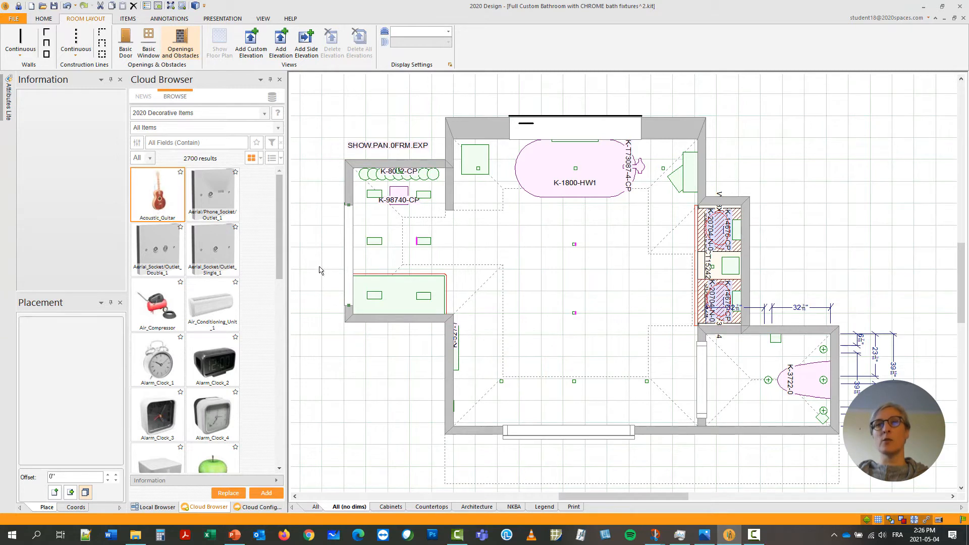
Center the rectangular cut-out in the available space of the shower wall.
right_click(347, 255)
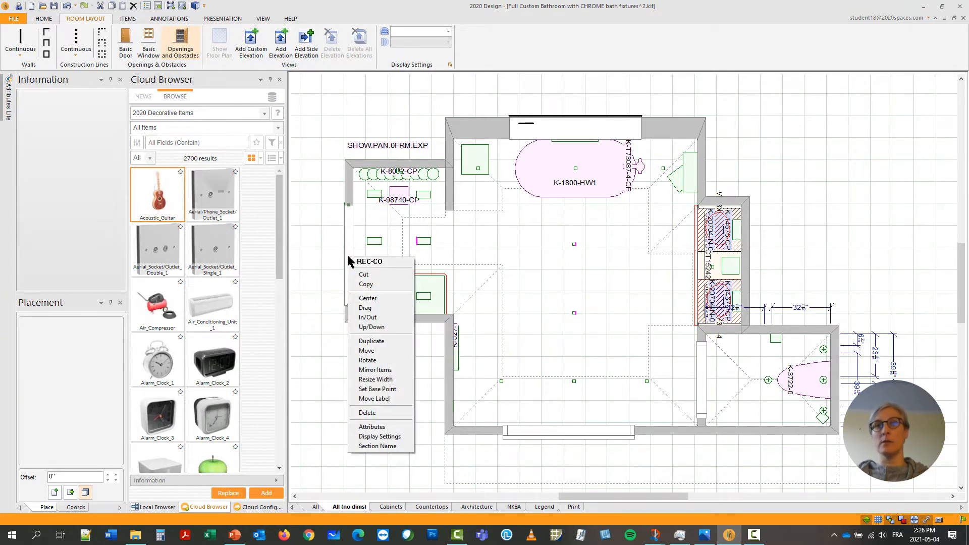
click(381, 299)
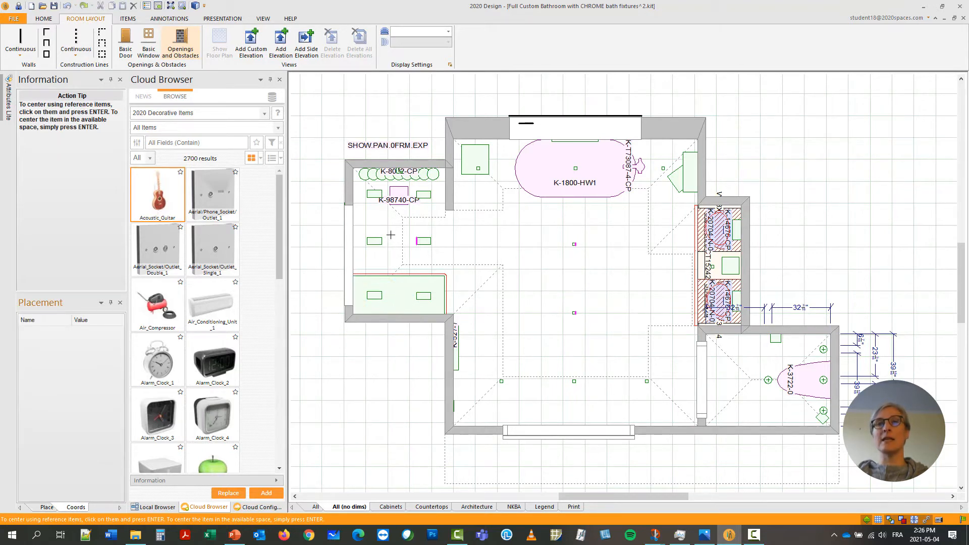
click(391, 235)
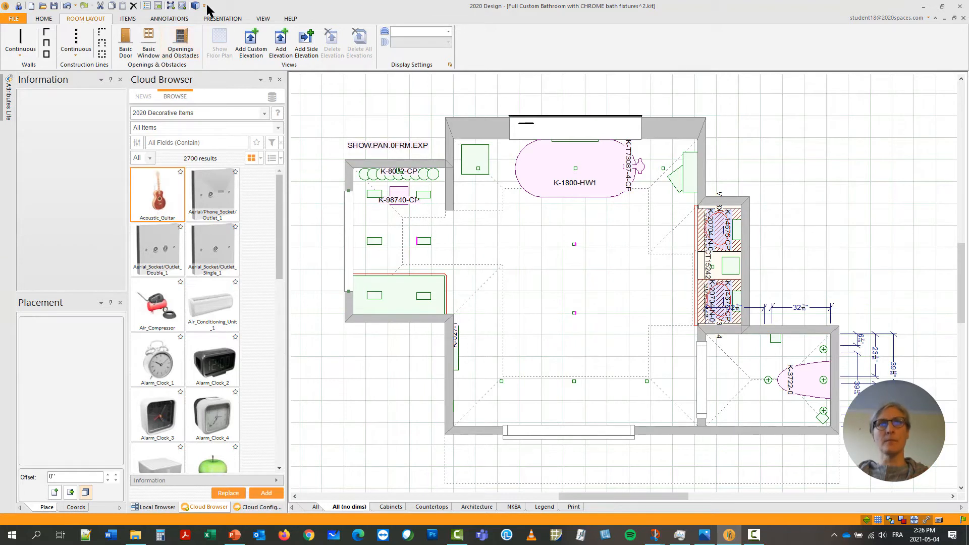
Render a saved named view of the shower, inspect the wall cut-out up close, and close the rendering.
click(212, 19)
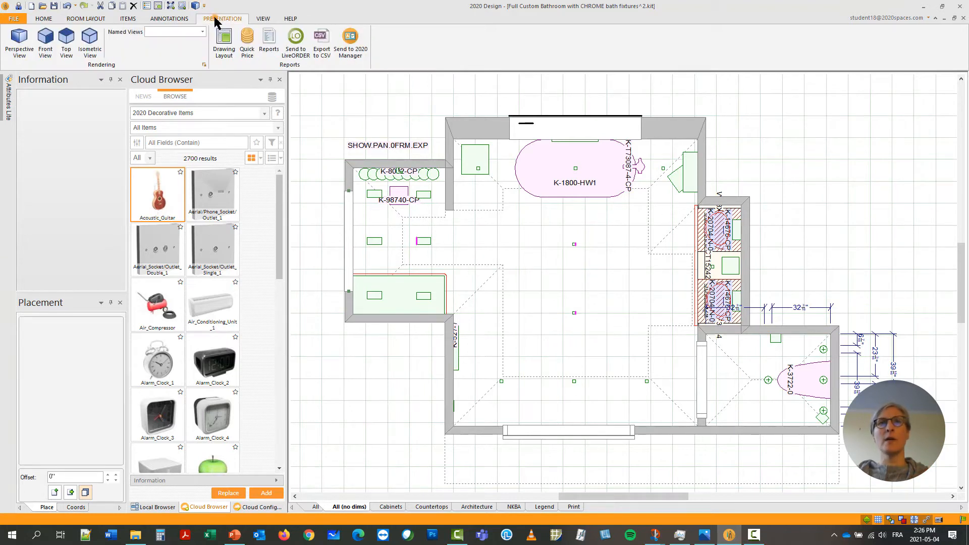
click(201, 31)
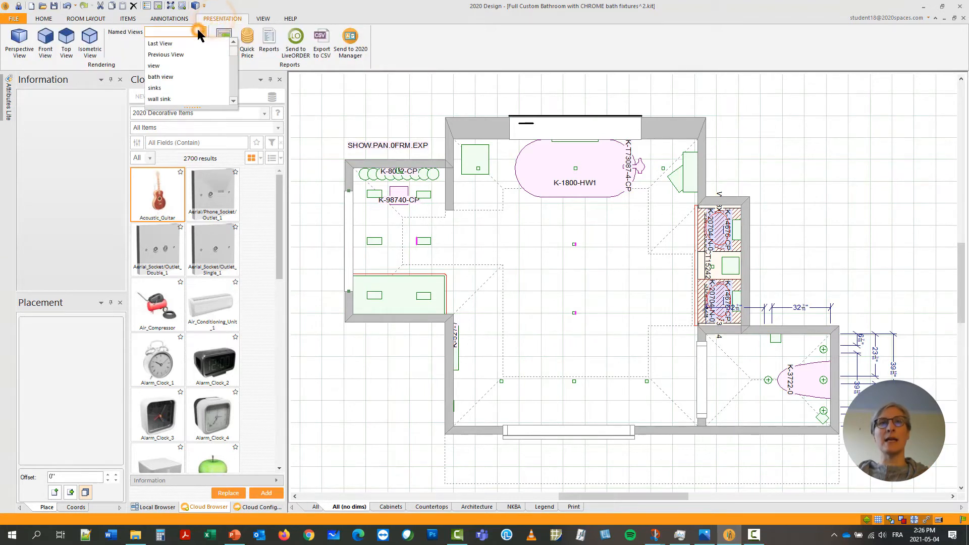
scroll(191, 74, down, 2)
click(181, 65)
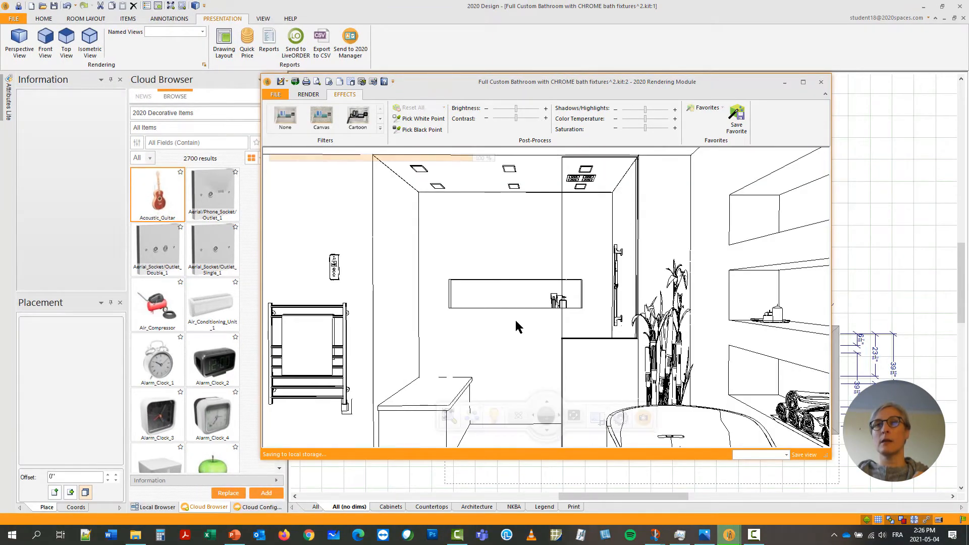
scroll(515, 319, up, 5)
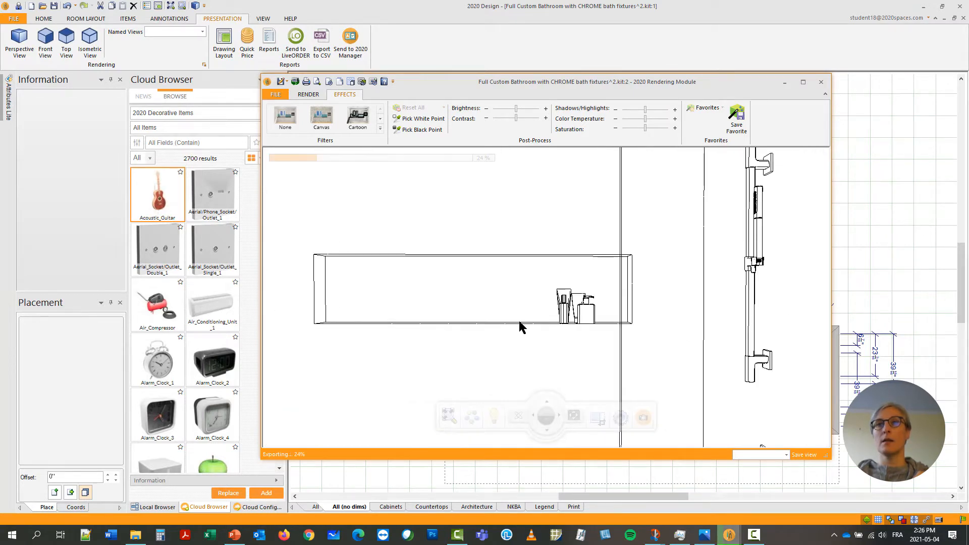
scroll(520, 326, up, 4)
drag(519, 324, 506, 346)
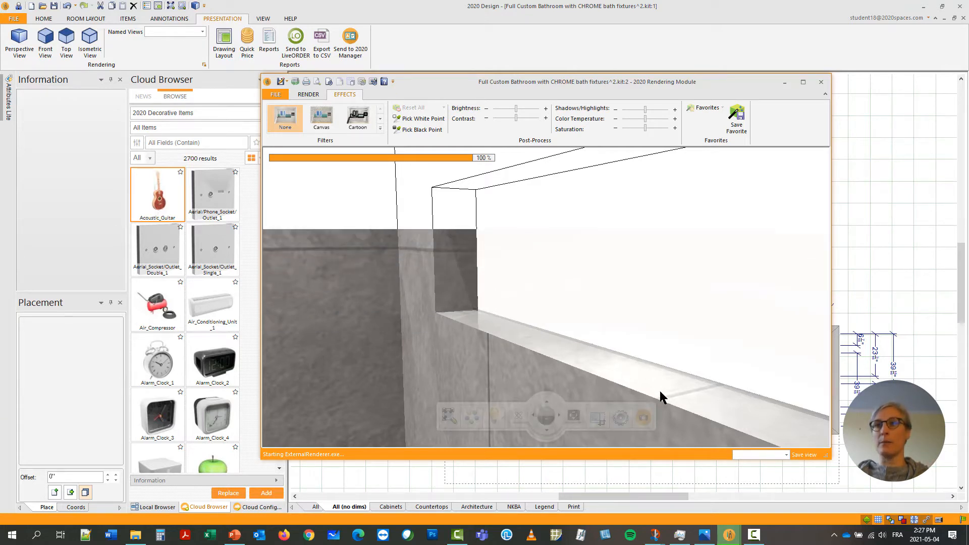
click(821, 82)
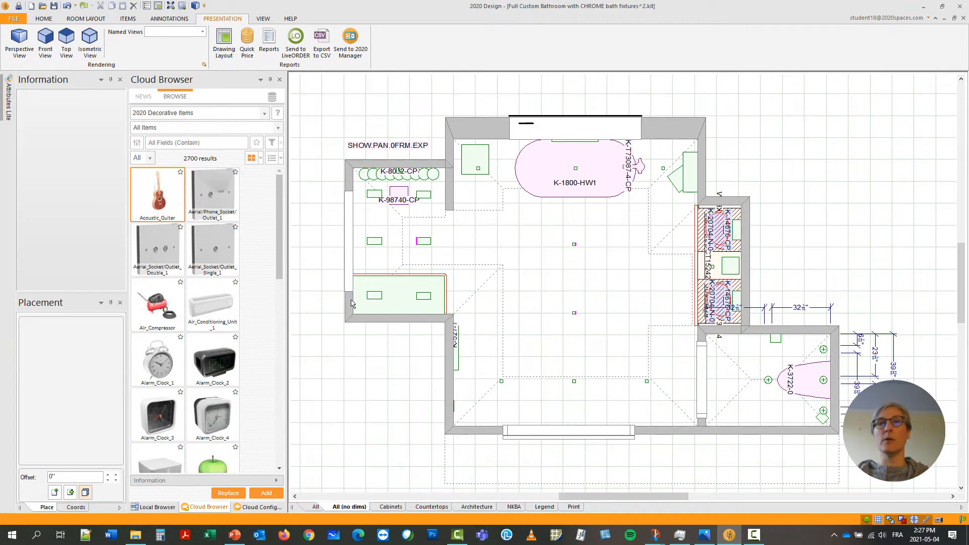
Review the dimensions of the shower's outer wall in its properties without changing them.
double_click(349, 306)
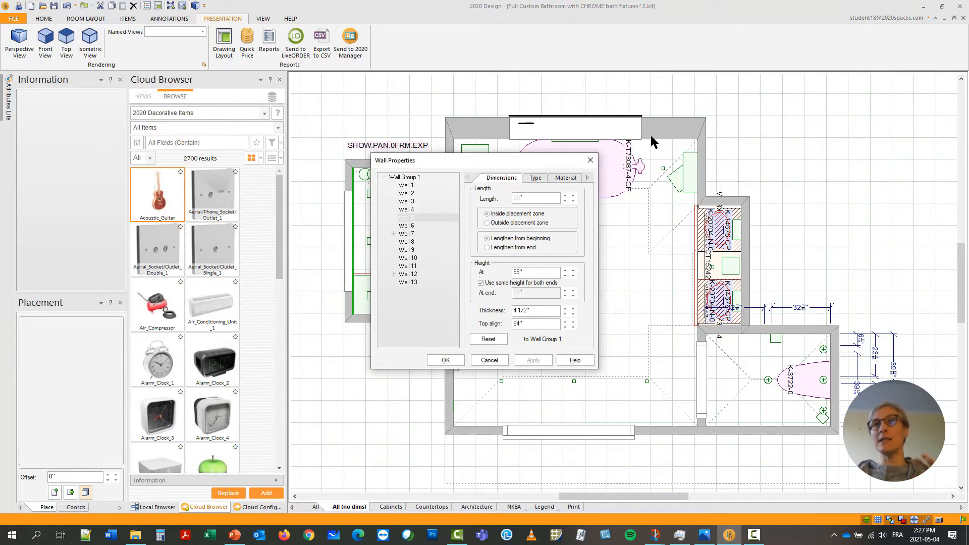
click(592, 166)
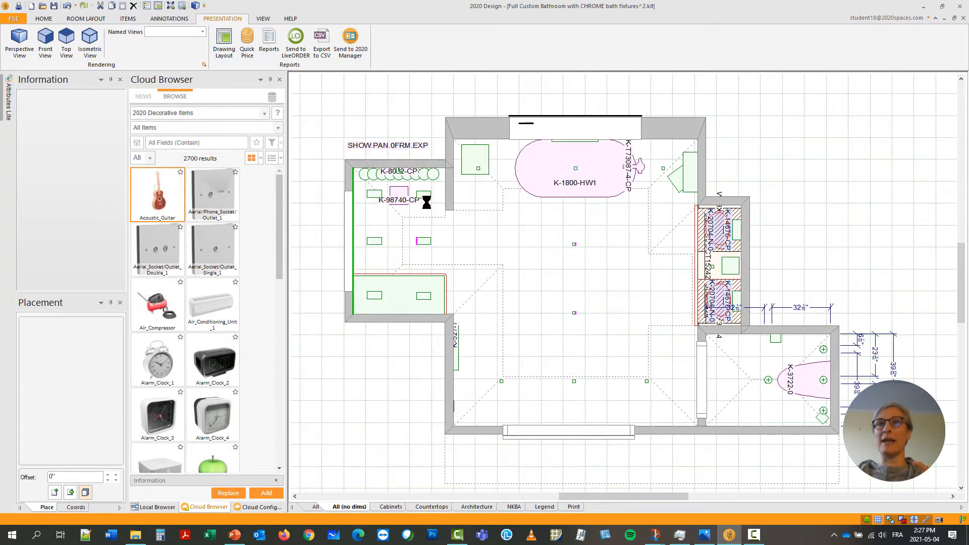
Place a Tall Obstacle (OBST.T) against the inside face of the shower's outer wall and close the openings list.
scroll(367, 276, up, 4)
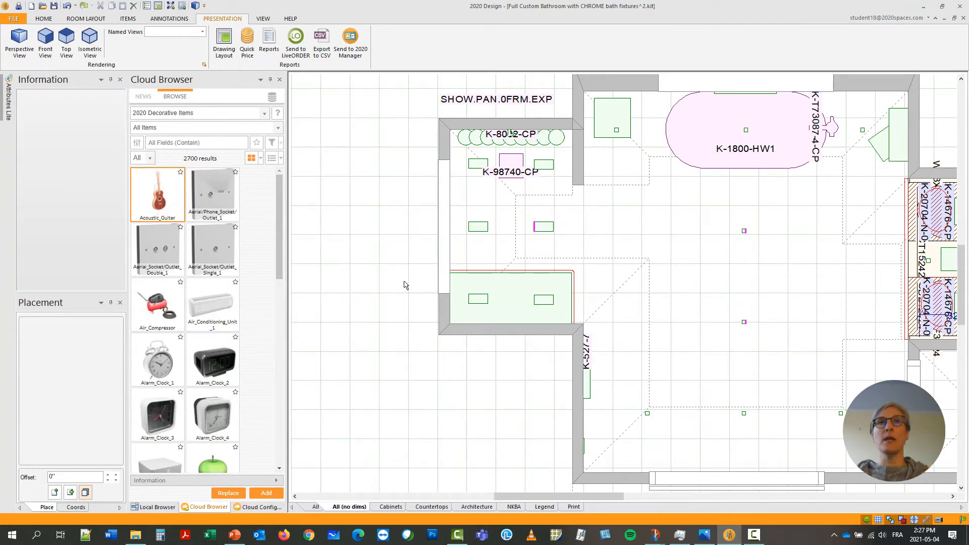
click(100, 20)
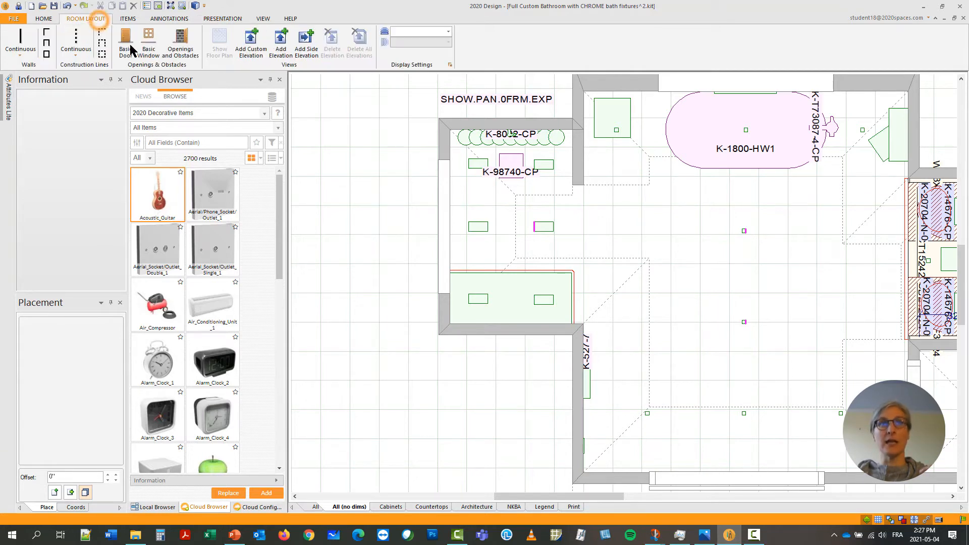
click(185, 40)
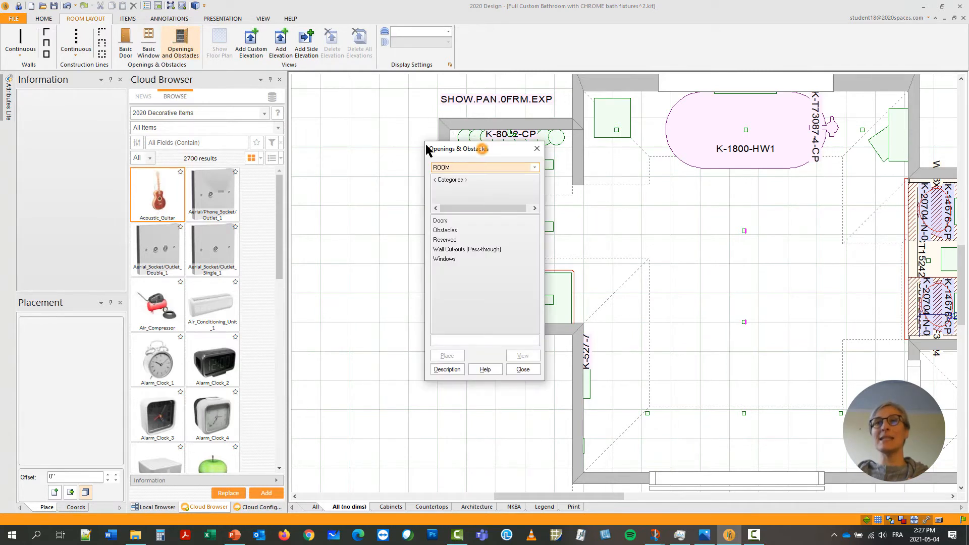
drag(427, 149, 326, 122)
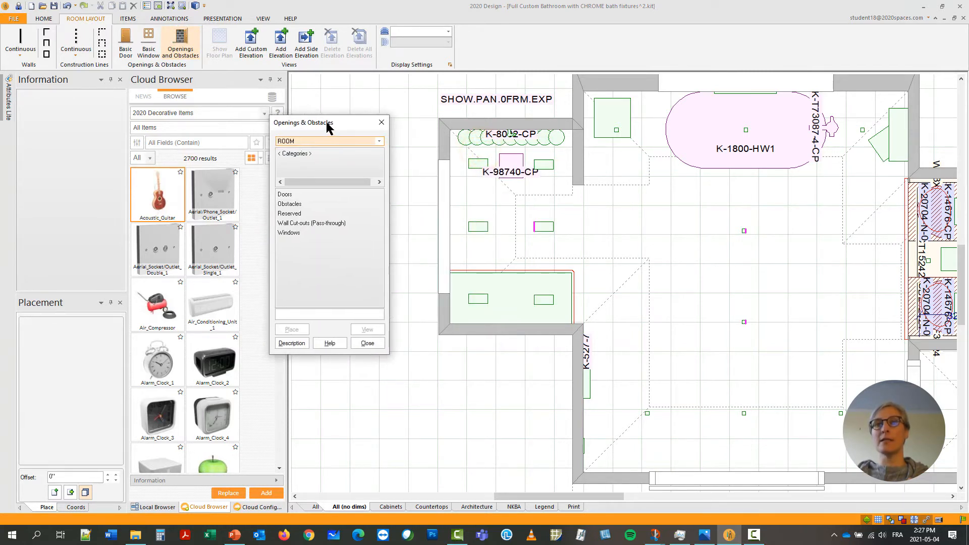
double_click(290, 204)
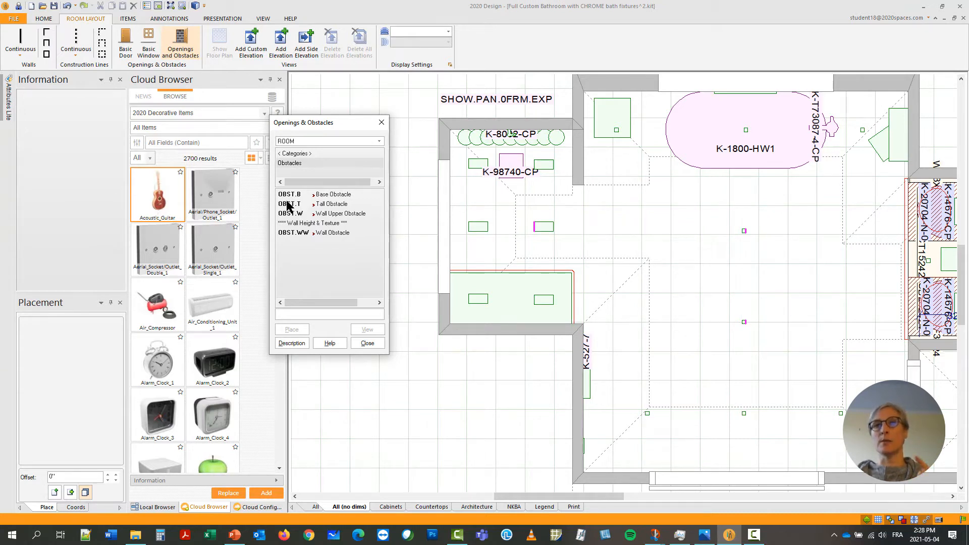
double_click(288, 204)
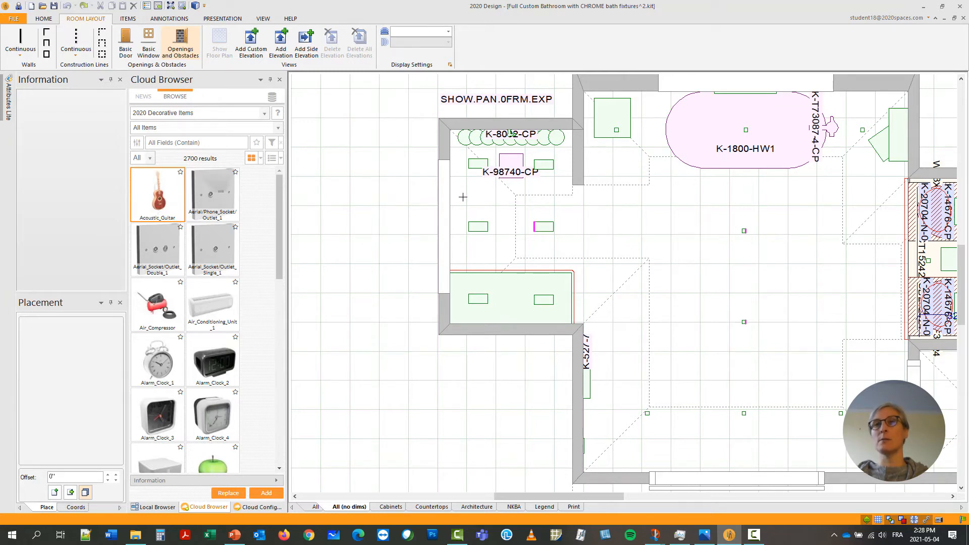
click(491, 204)
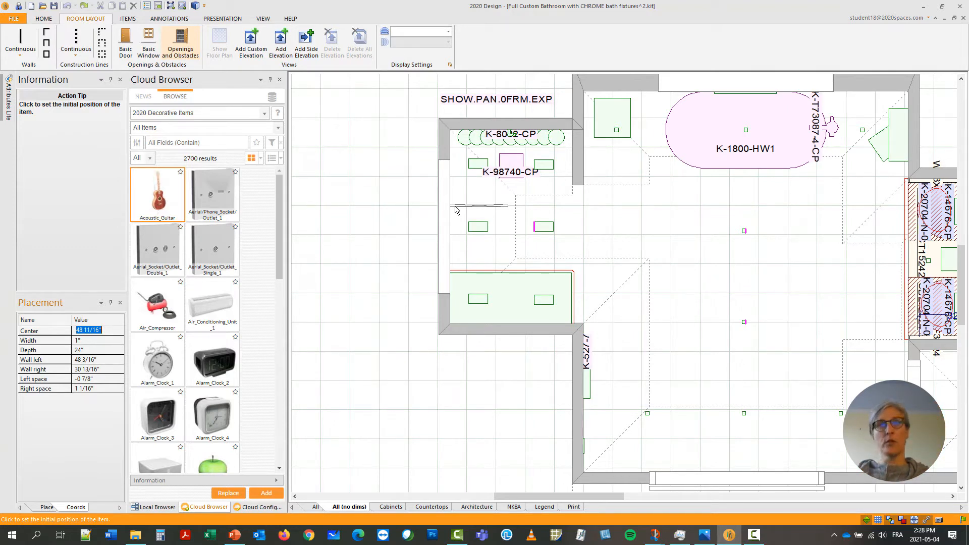
click(456, 210)
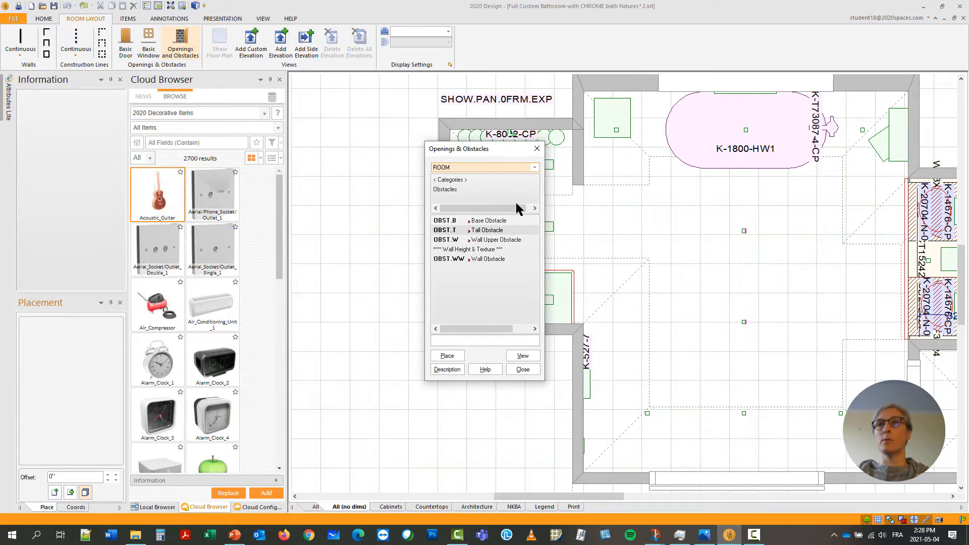
click(537, 149)
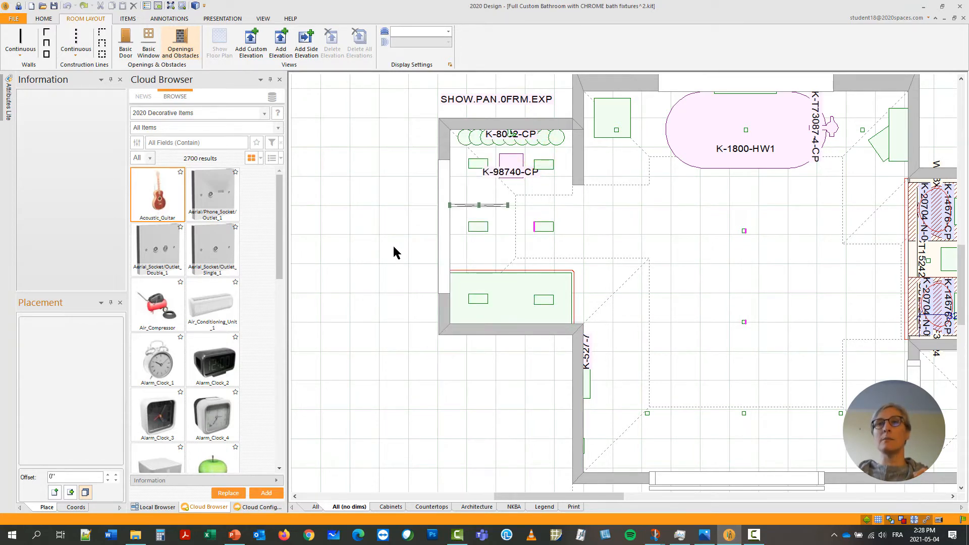
Enlarge the obstacle into a wider rectangle and move it against the outside face of the shower's outer wall.
scroll(393, 250, up, 4)
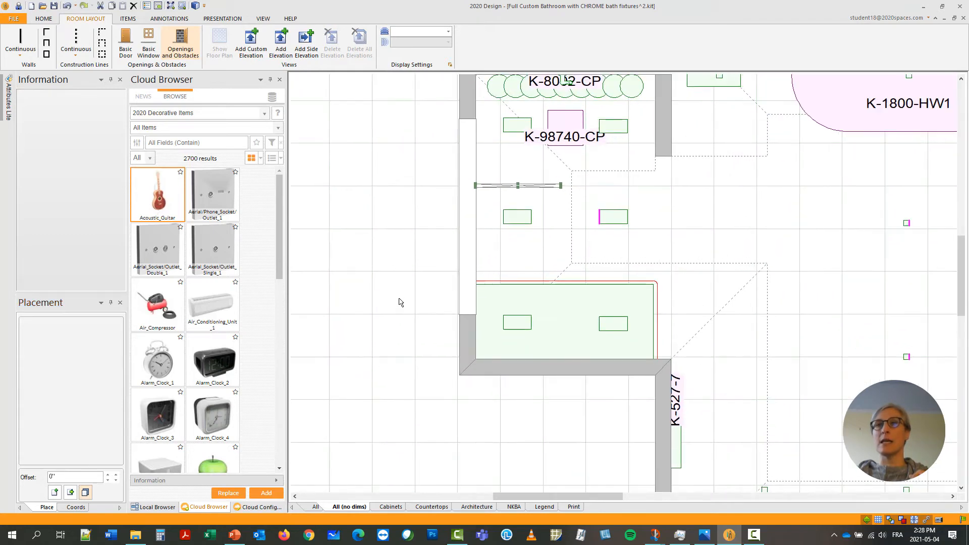
middle_drag(399, 299, 374, 336)
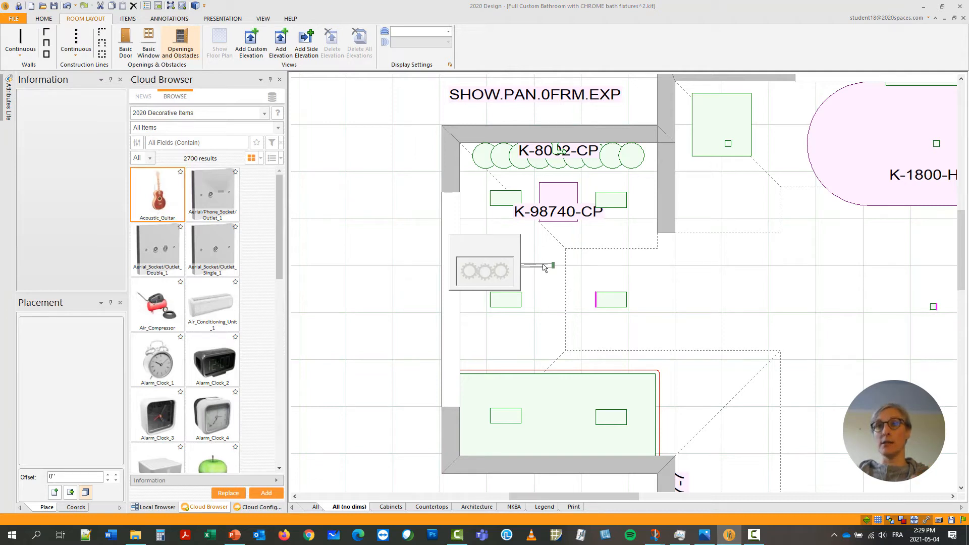
click(552, 268)
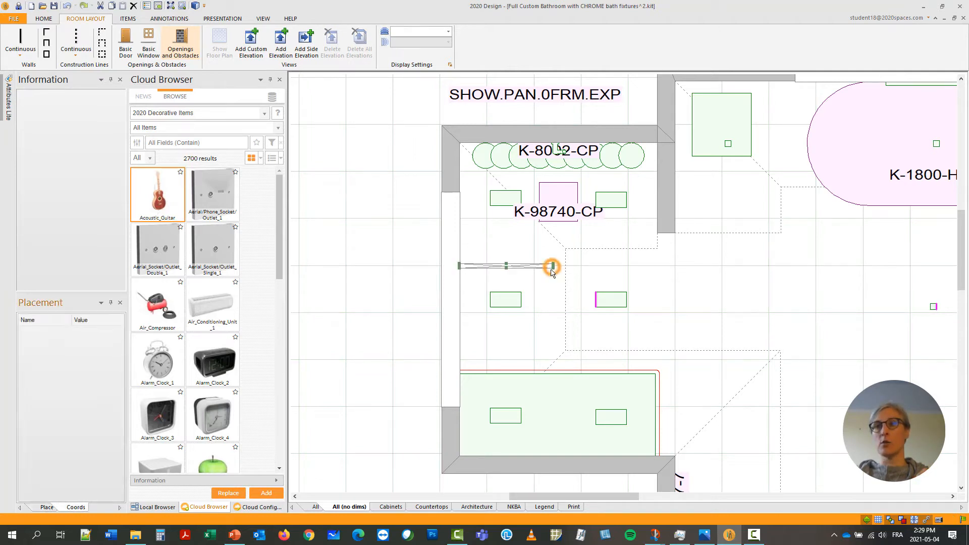
click(512, 364)
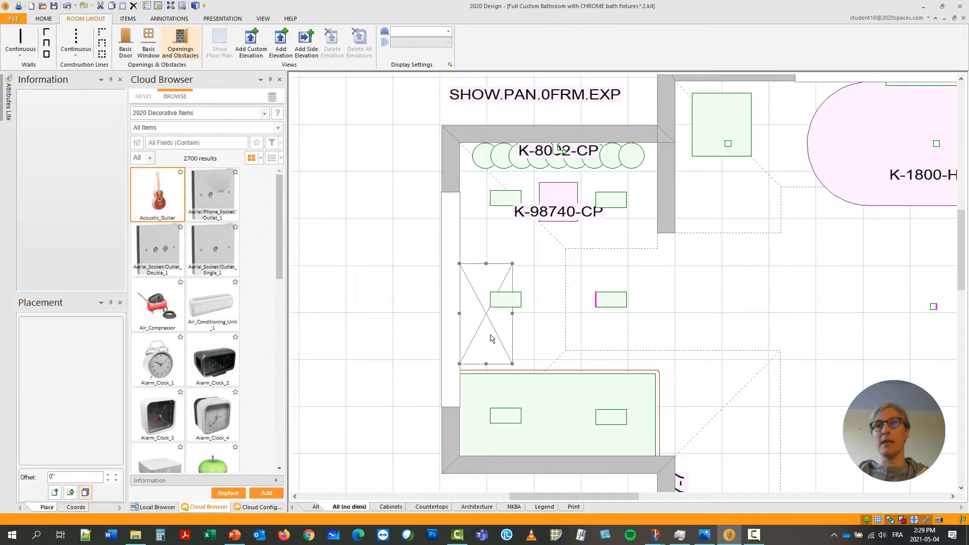
drag(493, 338, 443, 301)
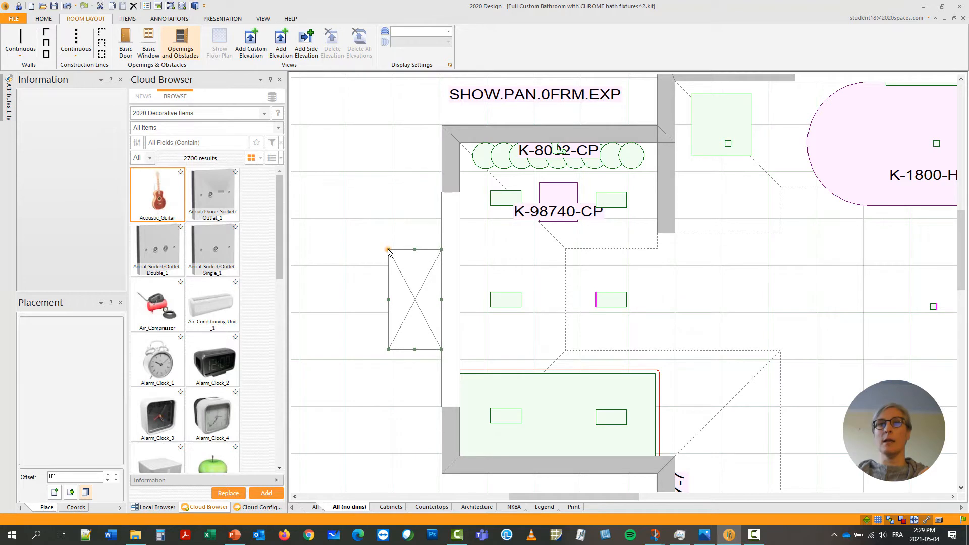
Stretch the obstacle past both ends of the cut-out and make it thinner, about 70" wide and 3 3/4" deep.
drag(388, 251, 428, 172)
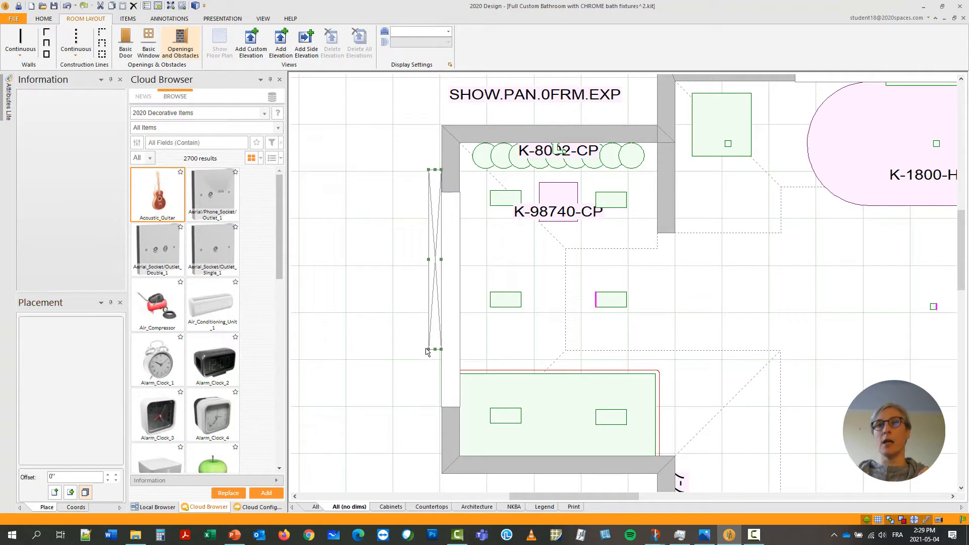
drag(428, 350, 430, 445)
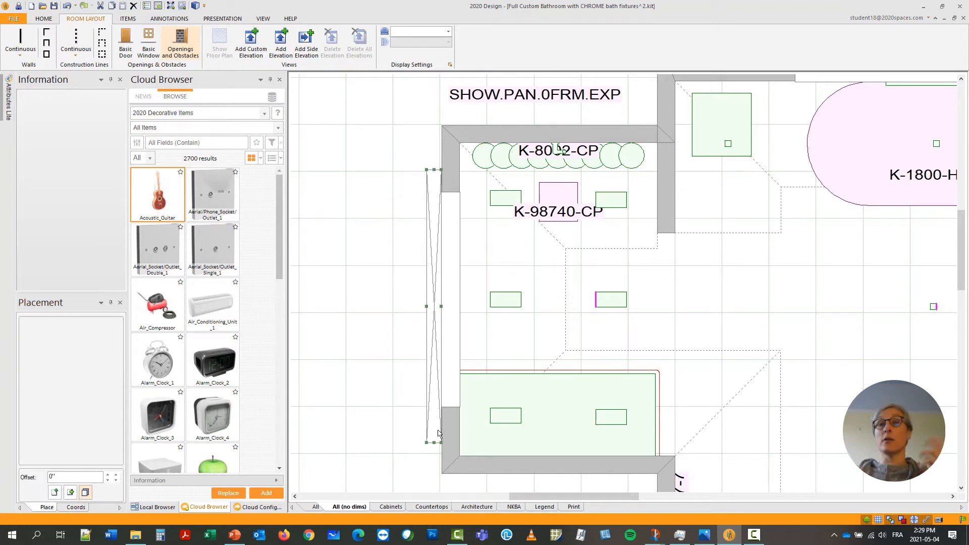
click(437, 433)
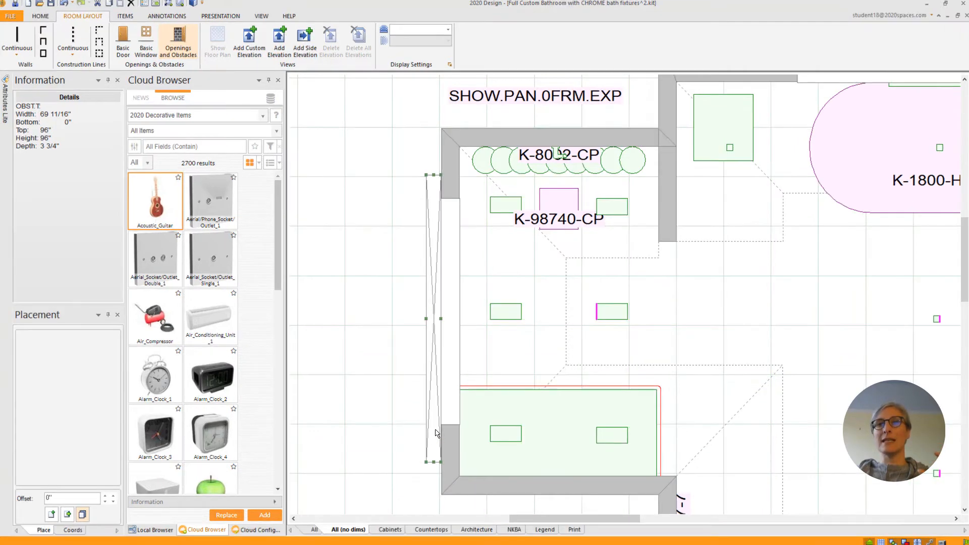
Set the tall obstacle's depth to 0.75" and its width to 57" in its attributes.
double_click(437, 432)
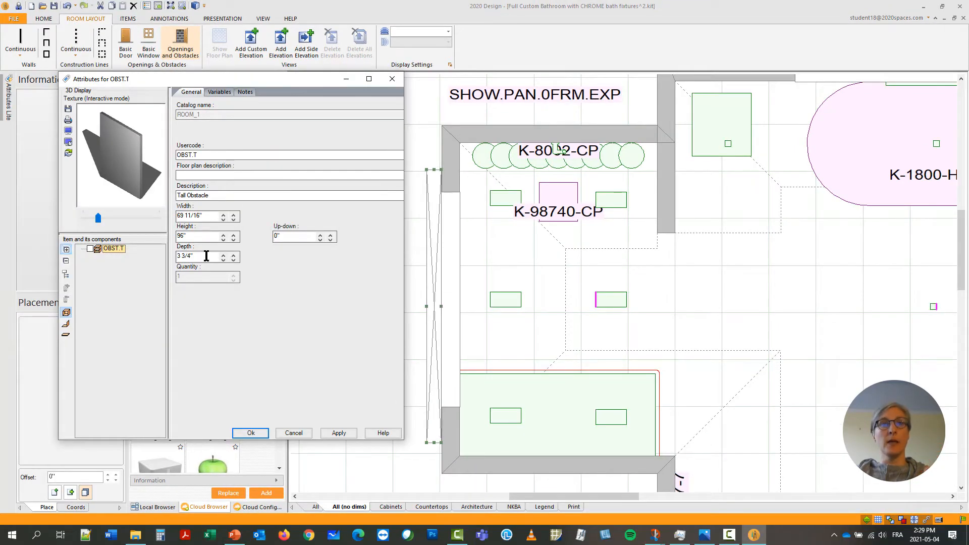
drag(206, 257, 133, 256)
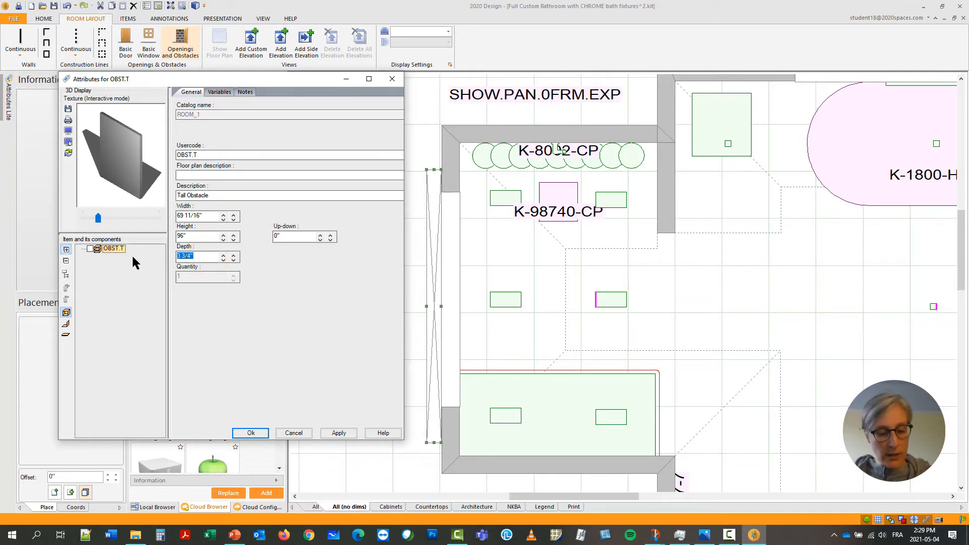
text(0.75)
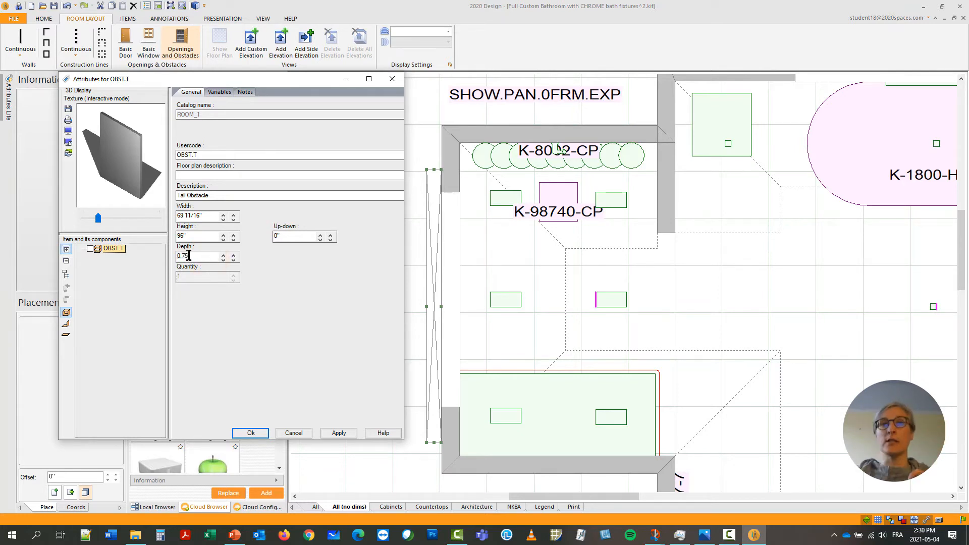
click(222, 214)
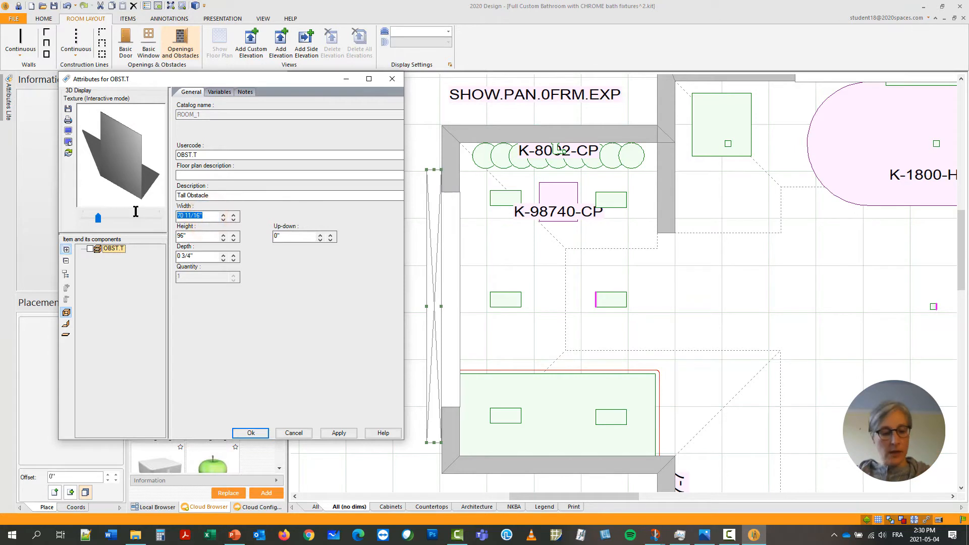
text(57)
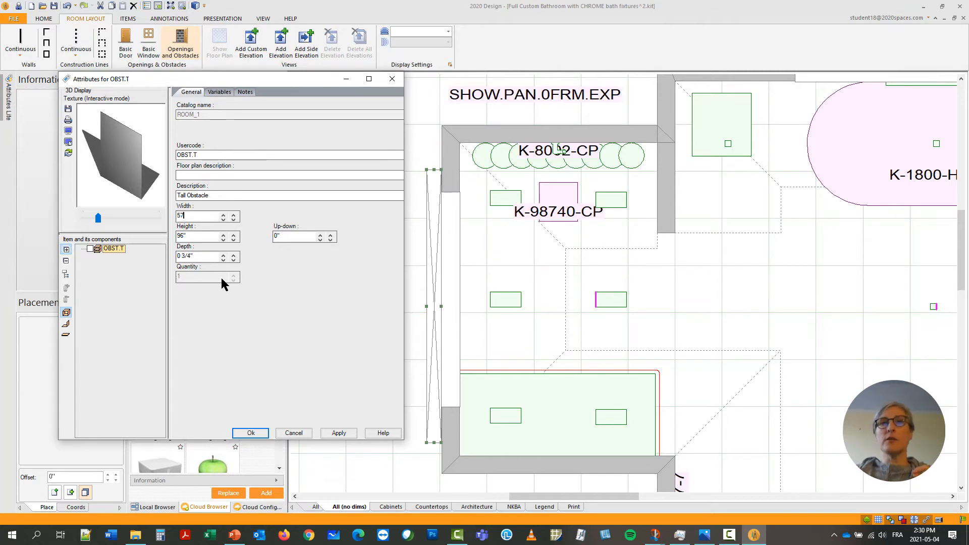
Apply the tiles2 texture from the current design's textures to the tall obstacle and accept its attributes.
click(215, 94)
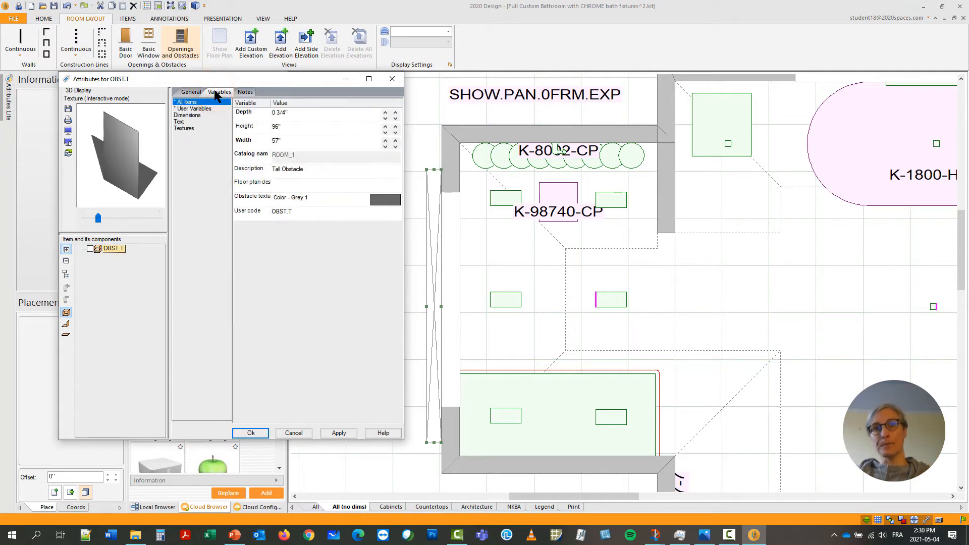
click(378, 201)
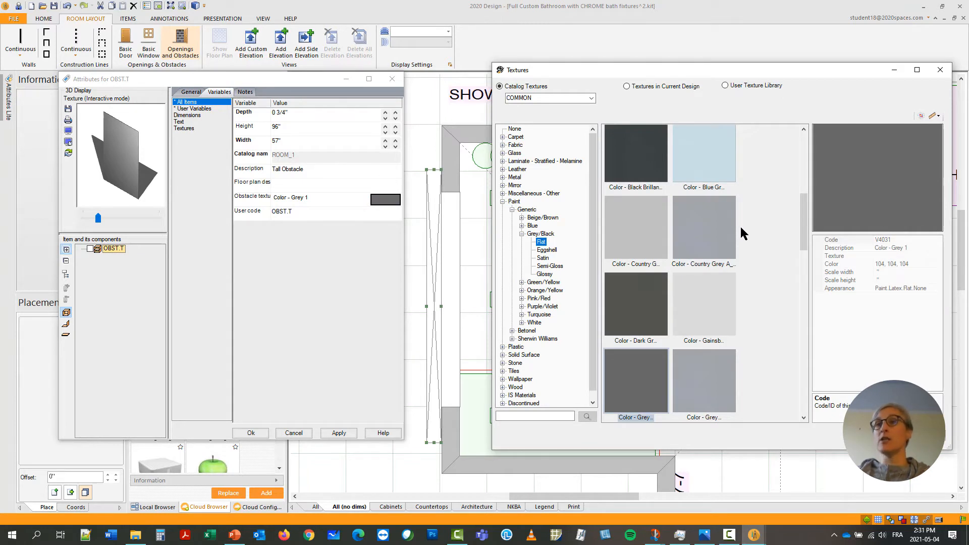
click(680, 88)
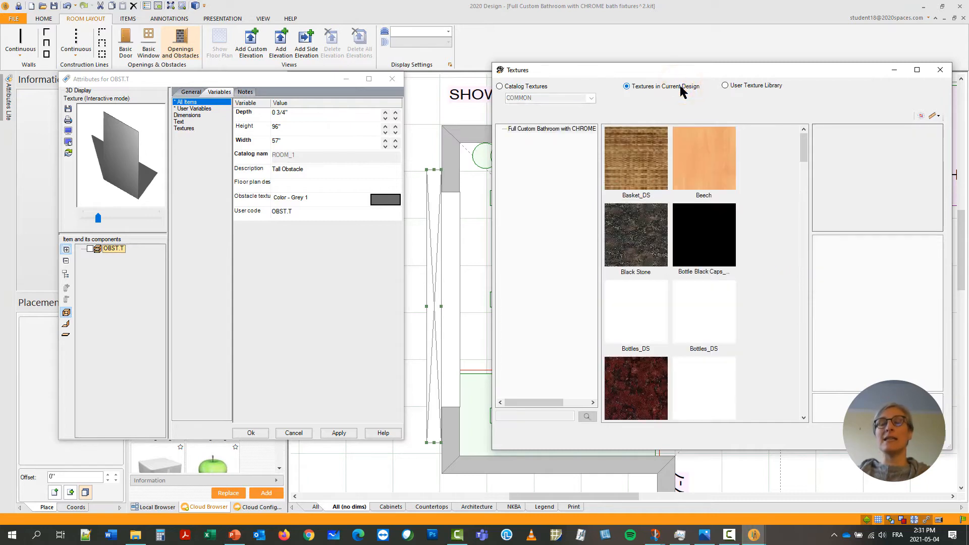
scroll(730, 231, down, 10)
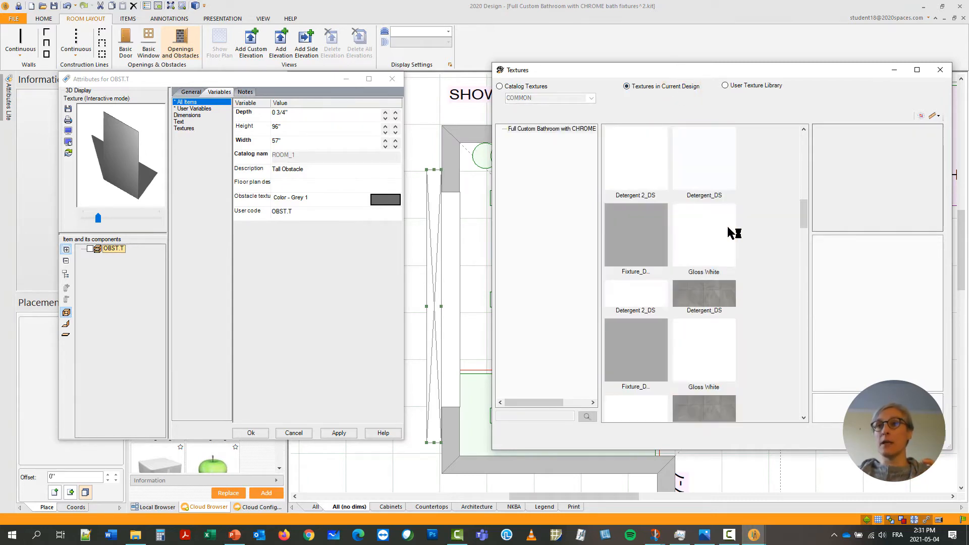
scroll(730, 227, down, 10)
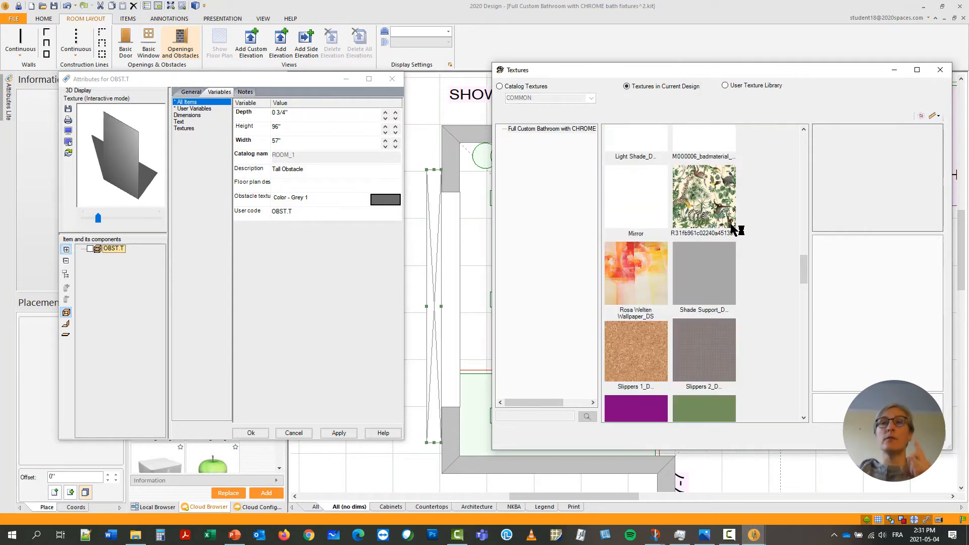
scroll(733, 229, down, 10)
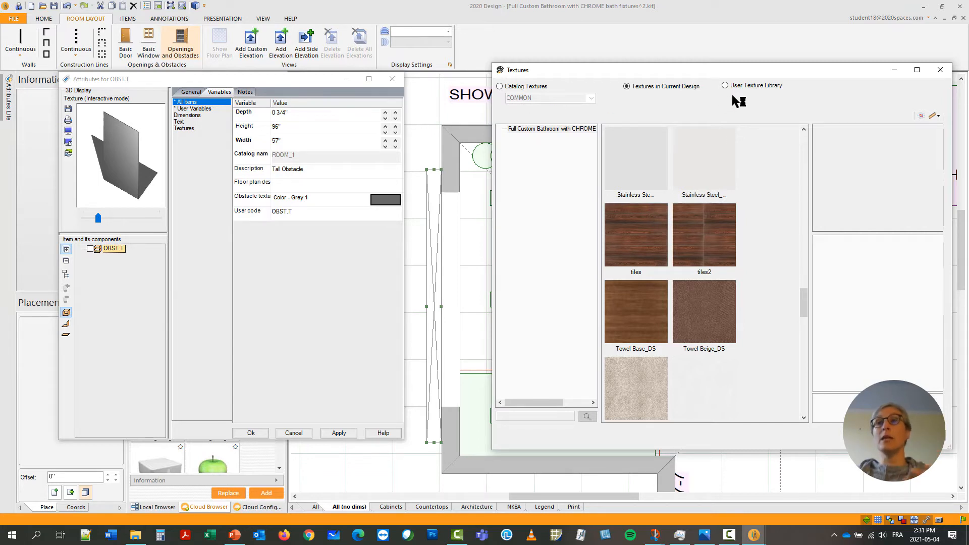
click(703, 236)
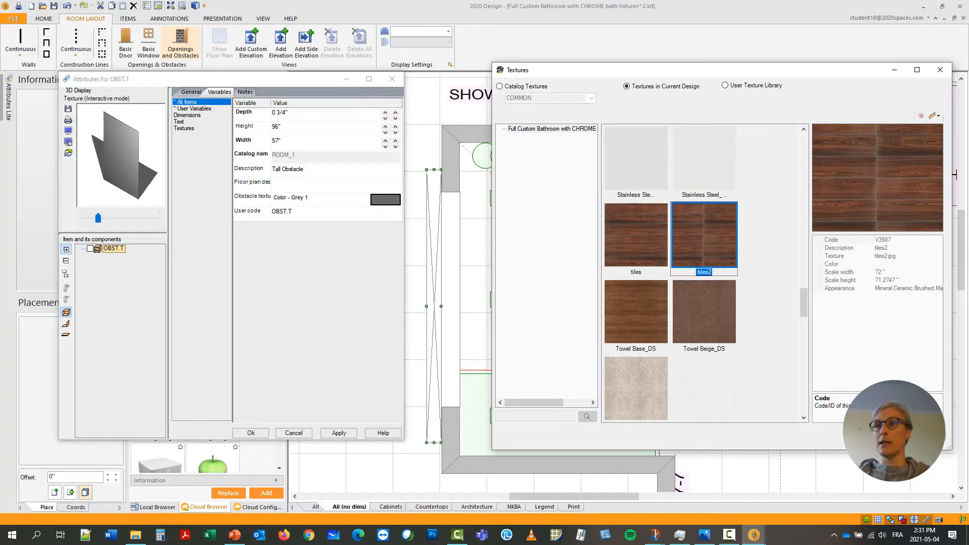
click(881, 437)
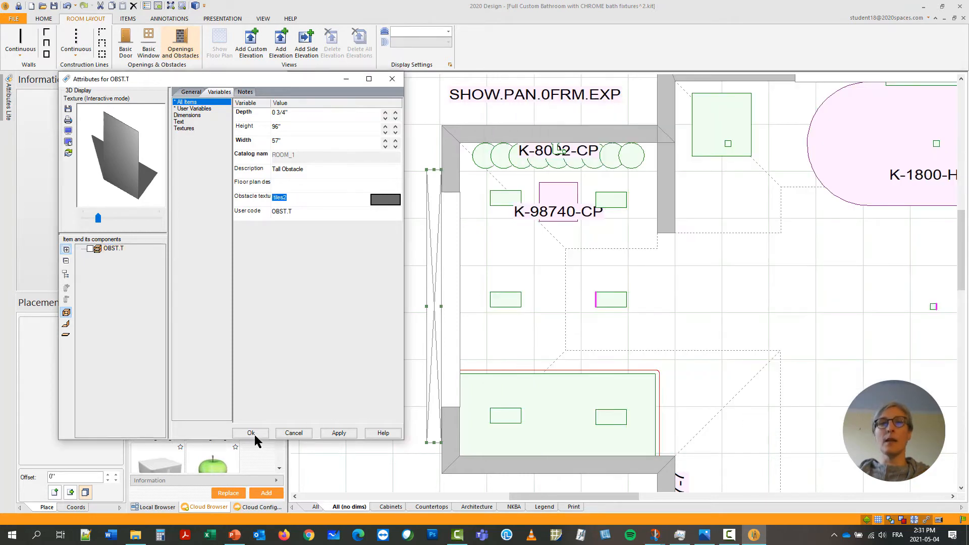
click(244, 434)
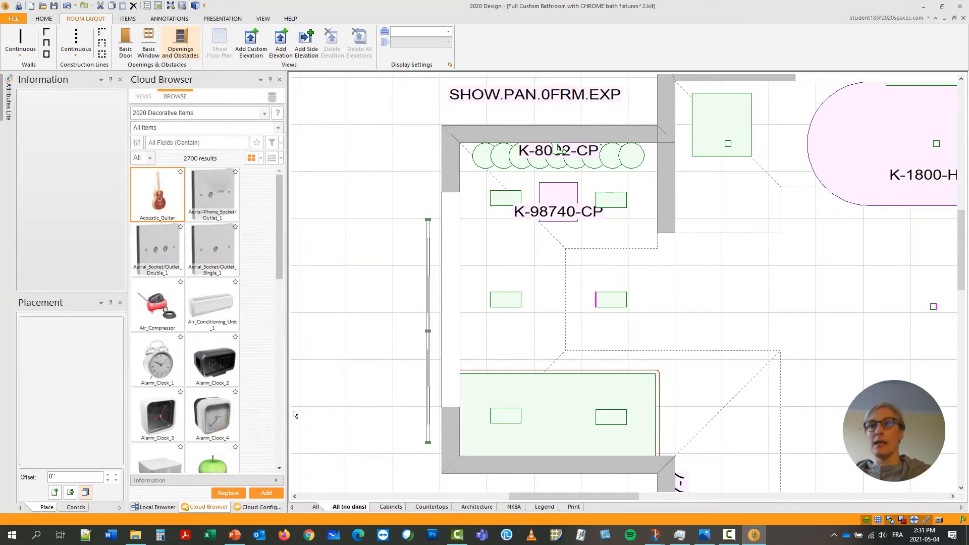
Move the tall obstacle against the outside face of the shower's outer wall so it covers the cut-out.
right_click(426, 429)
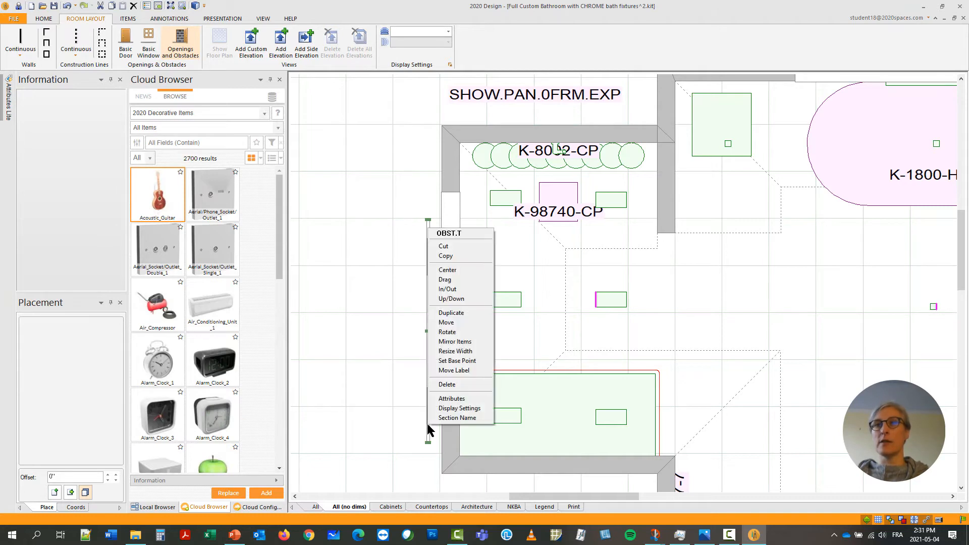
click(479, 286)
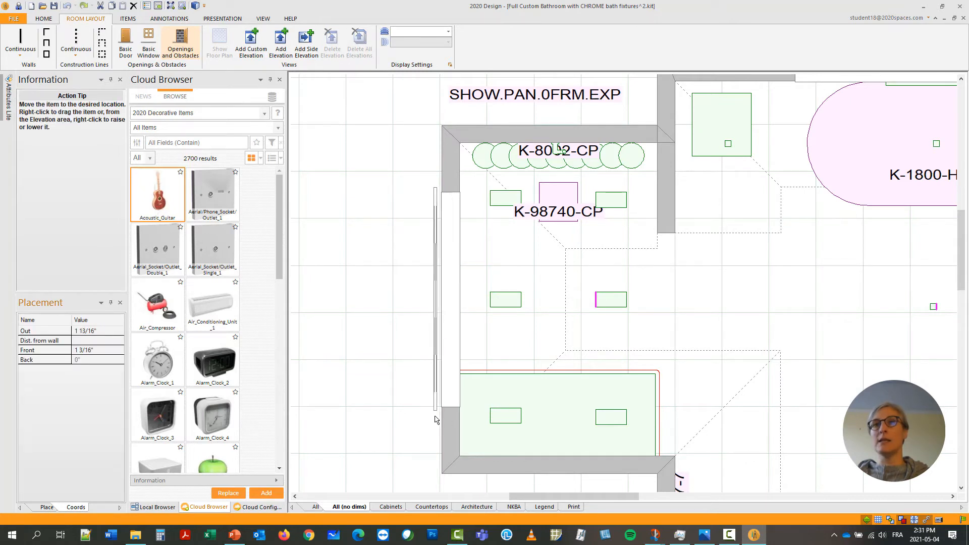
click(446, 419)
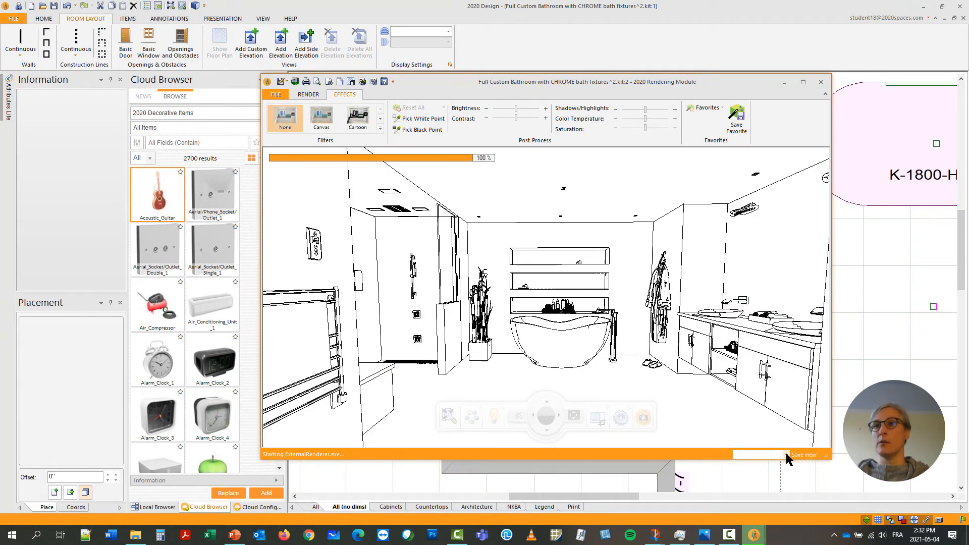
Inspect the niche in the rendering using the saved shower view, turn the view, and close the rendering.
click(786, 454)
scroll(762, 429, down, 2)
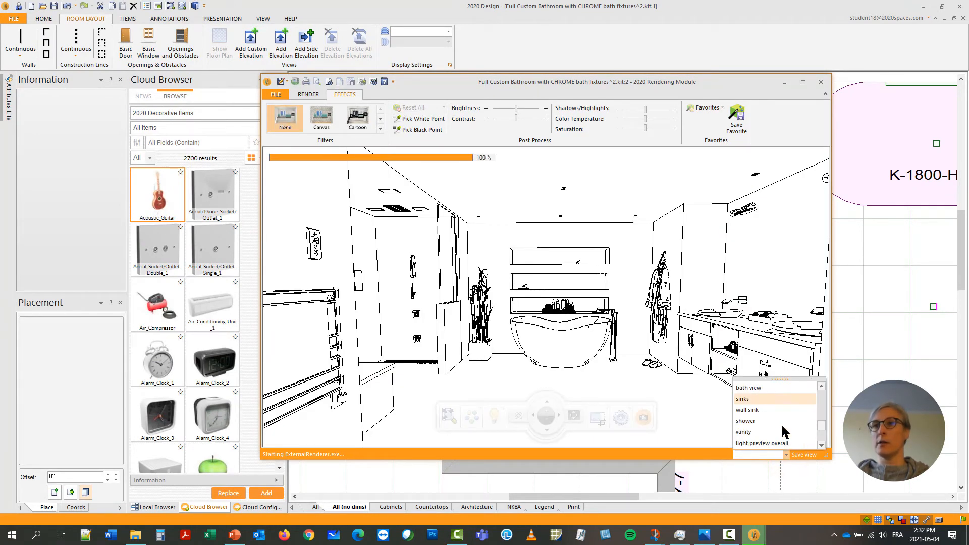
click(746, 421)
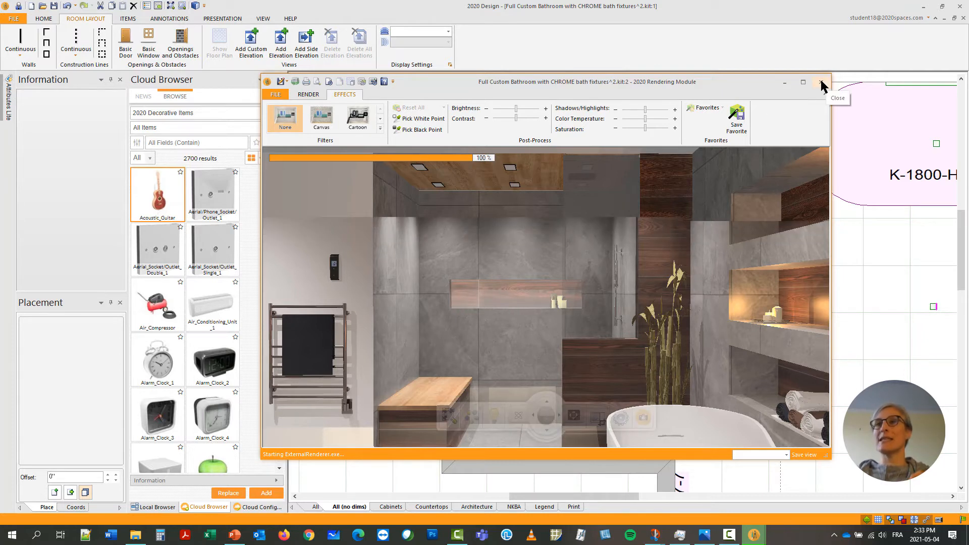
drag(431, 291, 732, 295)
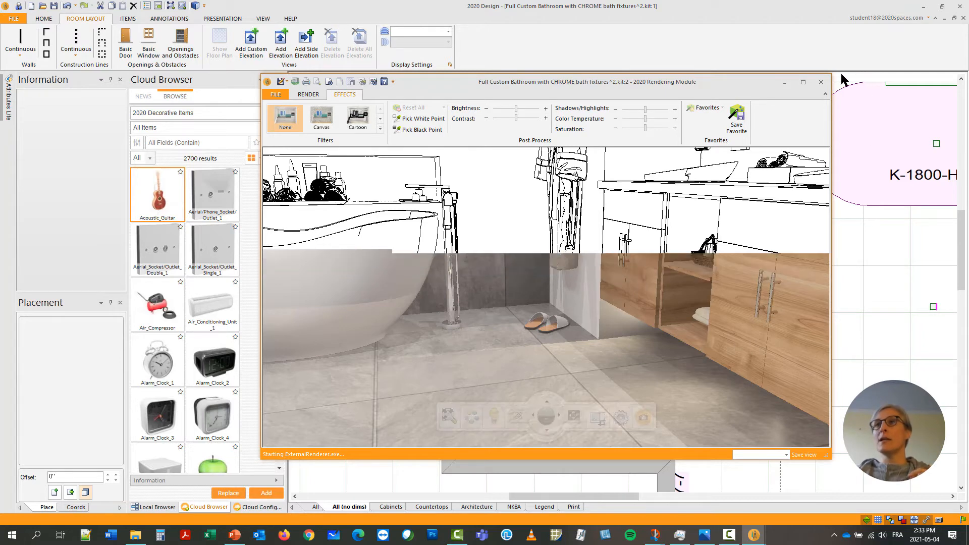
click(821, 82)
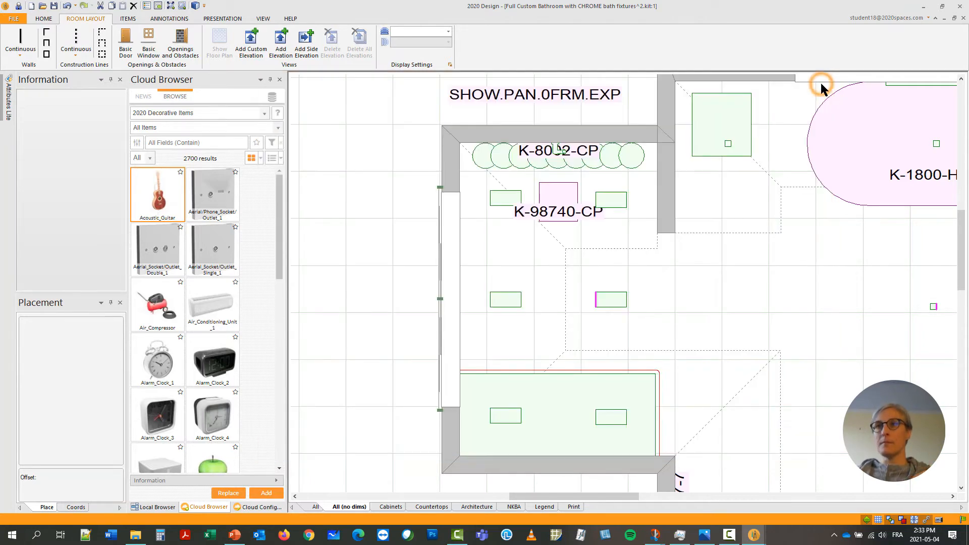
Delete the tall obstacle (OBST.T) behind the wall's cut-out.
click(439, 316)
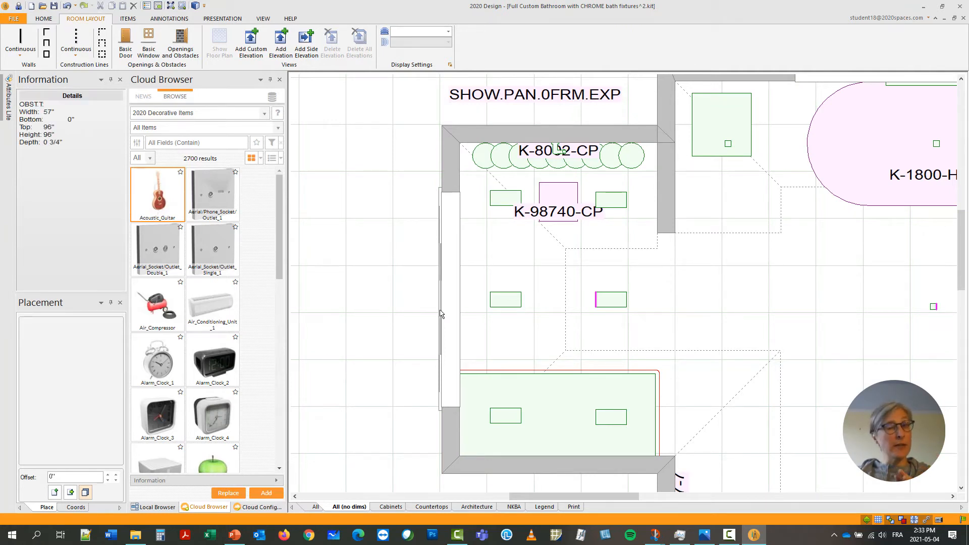
right_click(441, 314)
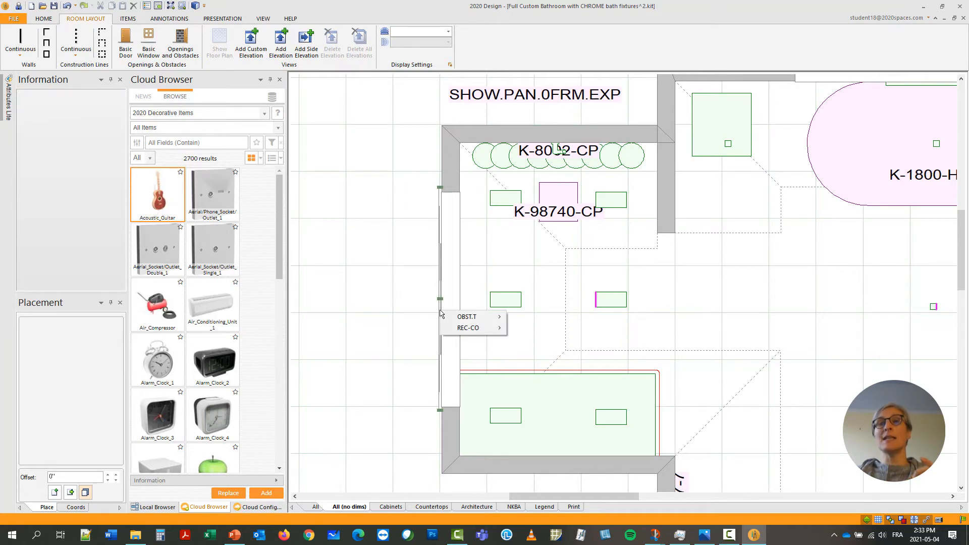
mouse_move(463, 321)
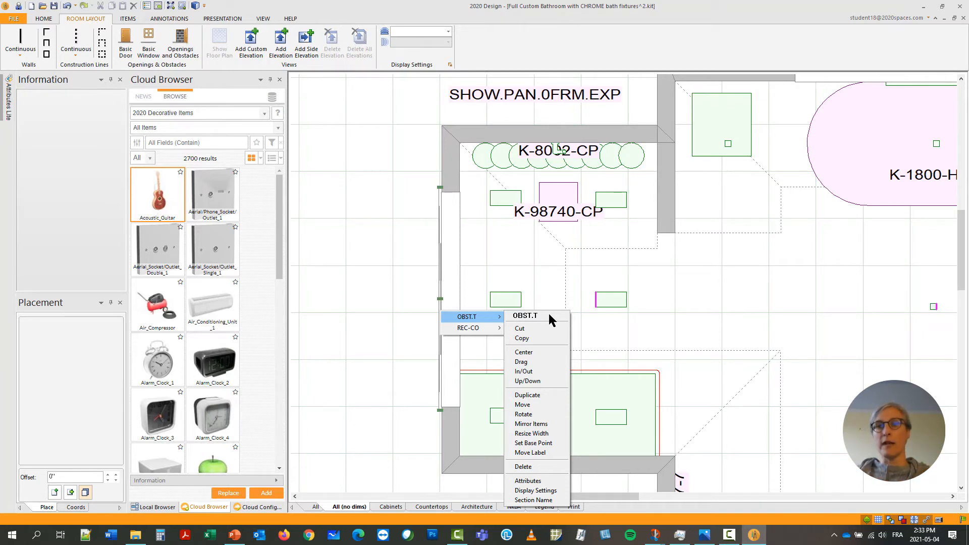
click(540, 465)
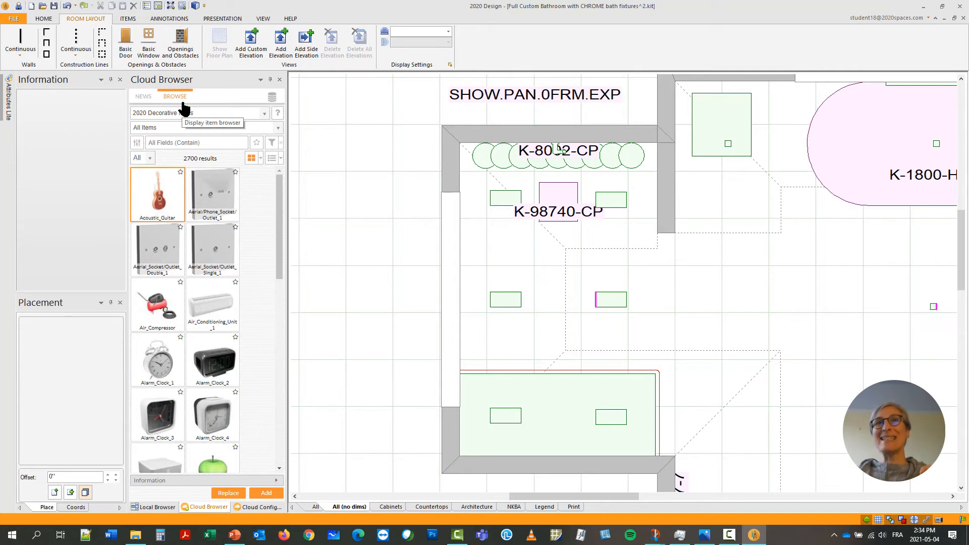
Filter the 2020 Decorative Items catalog to the Artwork category under Decorative.
click(259, 124)
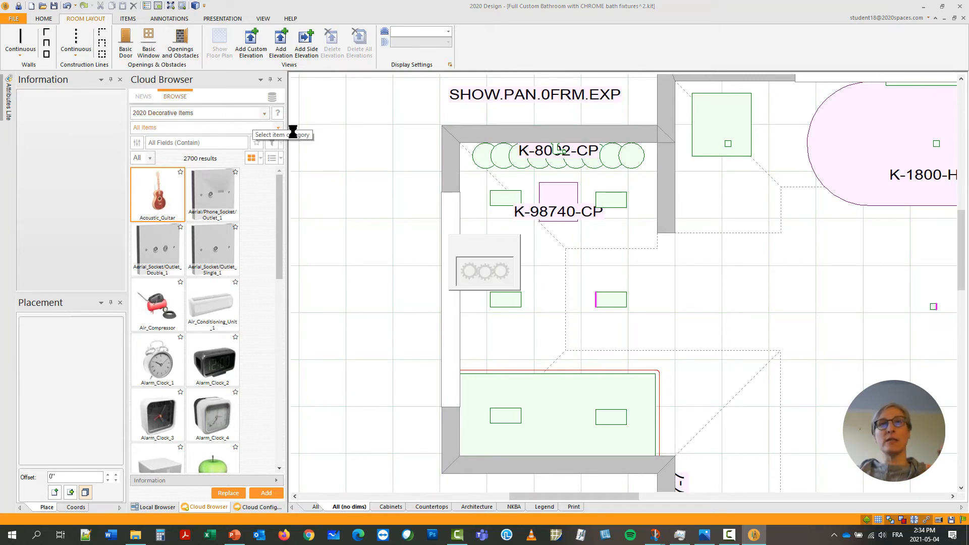
click(208, 128)
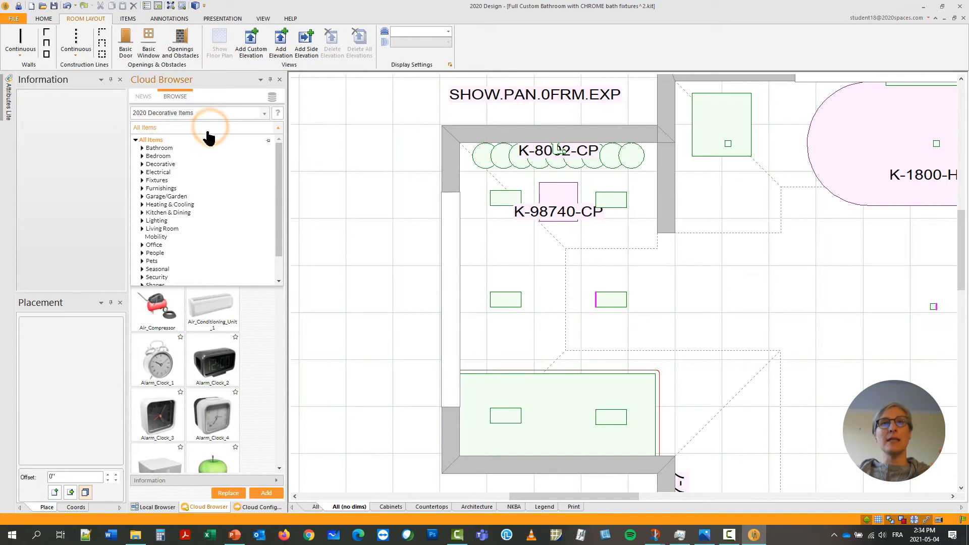
click(142, 165)
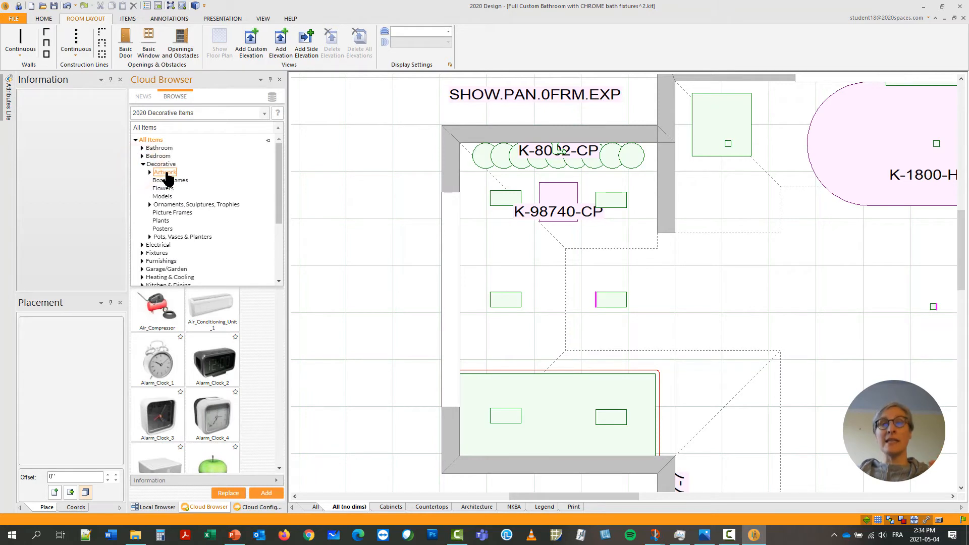
click(150, 172)
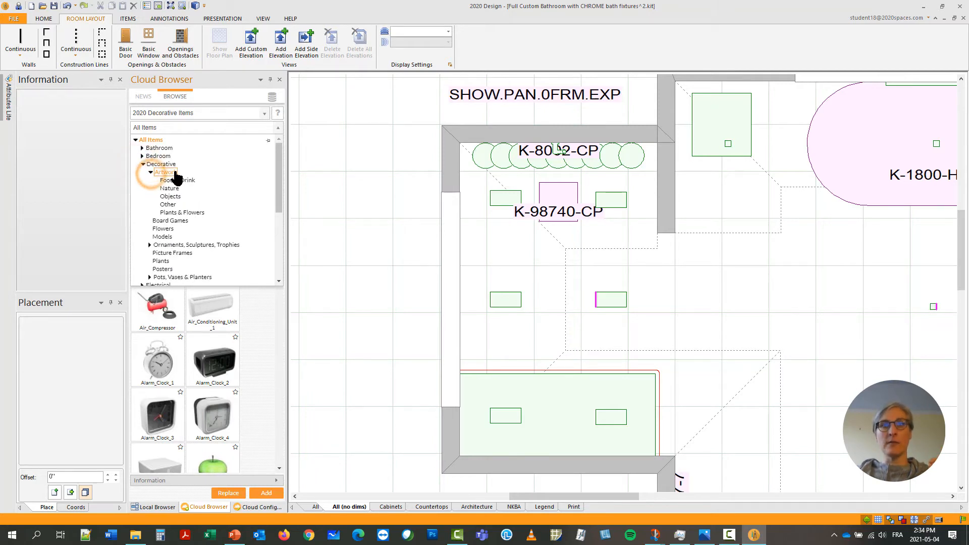
click(175, 172)
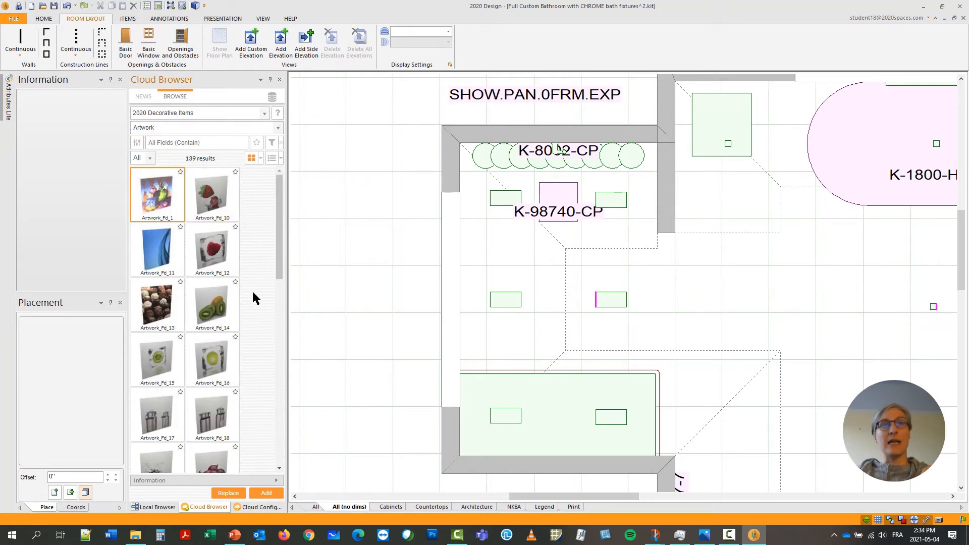
Place the Artwork_Ot_6 painting from the Artwork catalog against the outside face of the shower's outer wall, across the cut-out.
scroll(256, 291, down, 1)
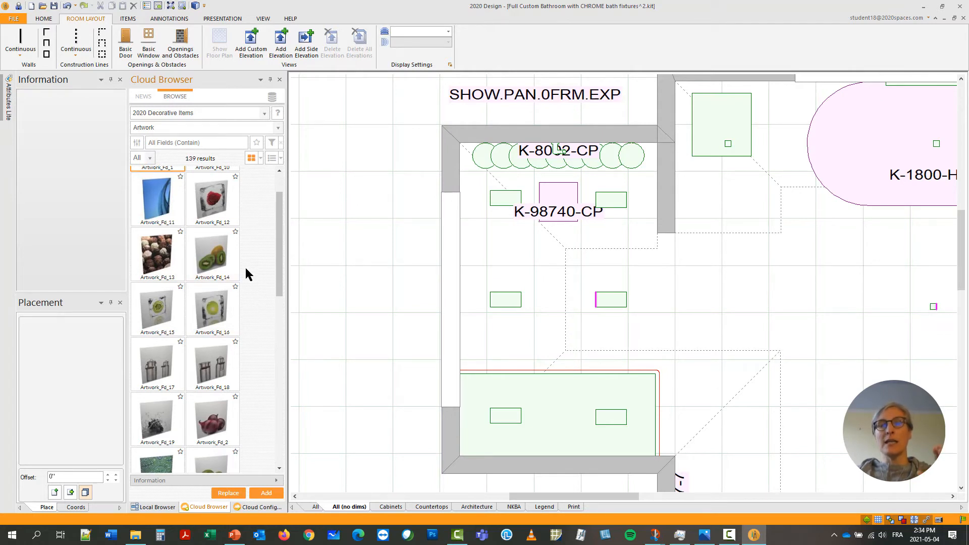
scroll(245, 269, down, 9)
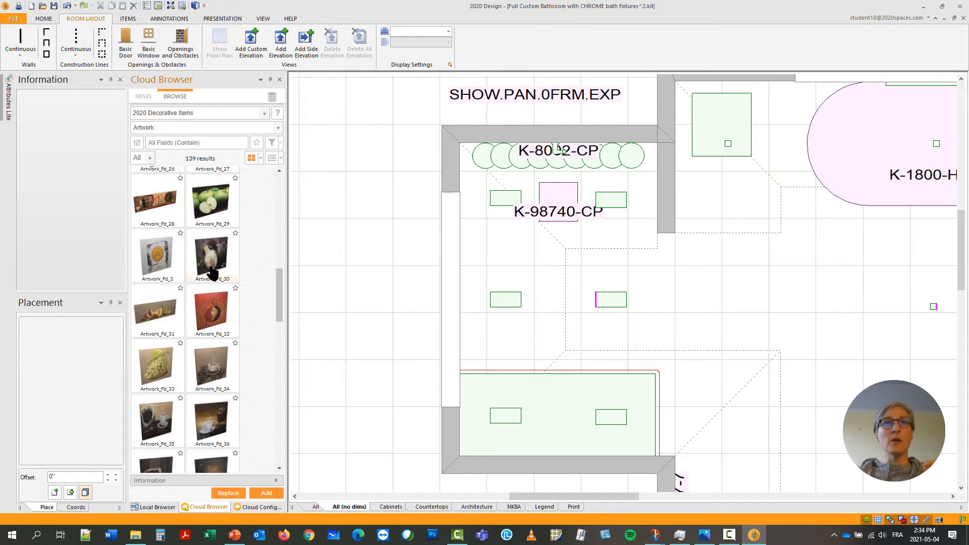
scroll(235, 285, down, 1)
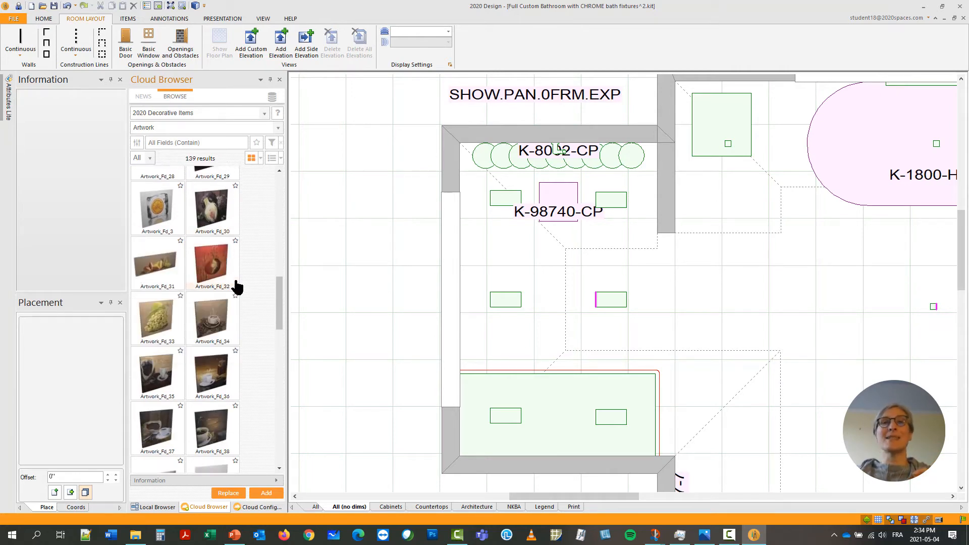
scroll(238, 285, down, 11)
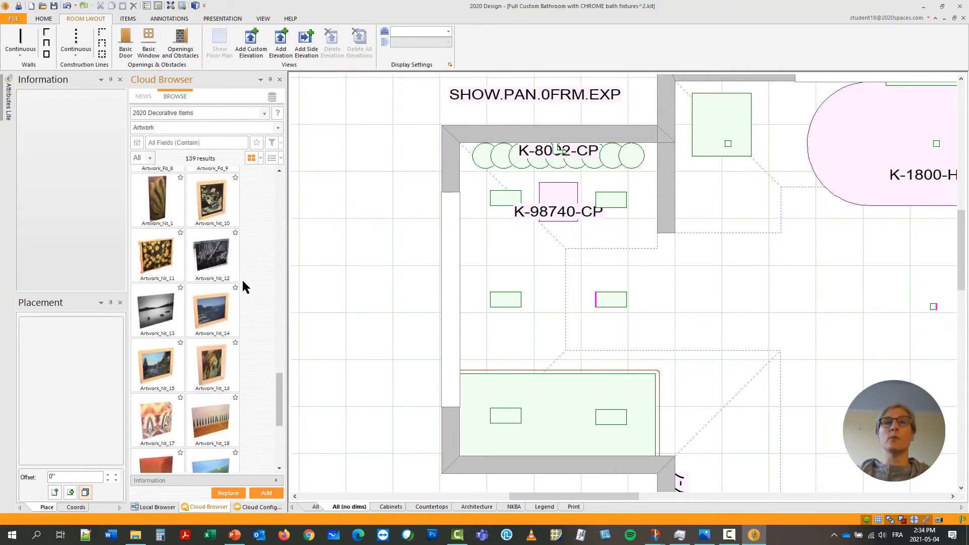
scroll(242, 283, down, 4)
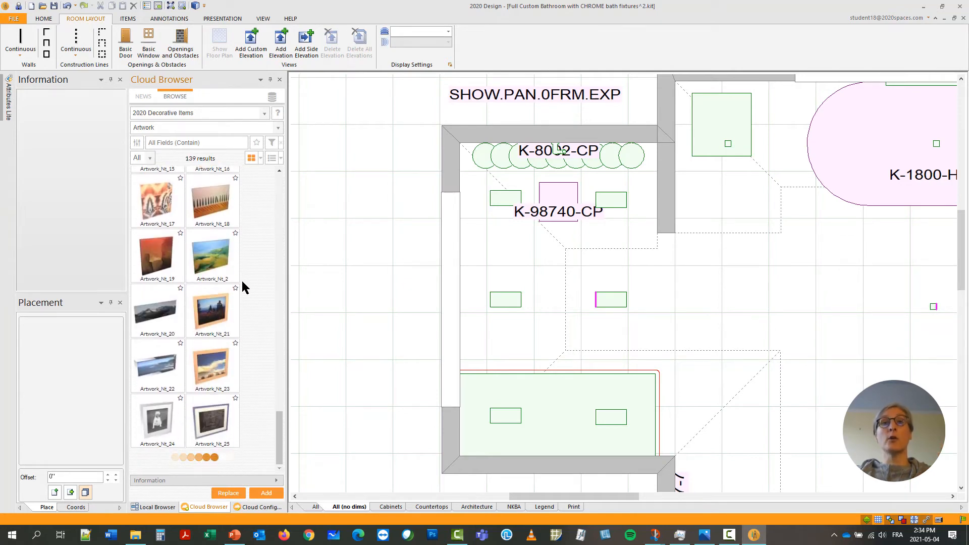
scroll(241, 280, down, 5)
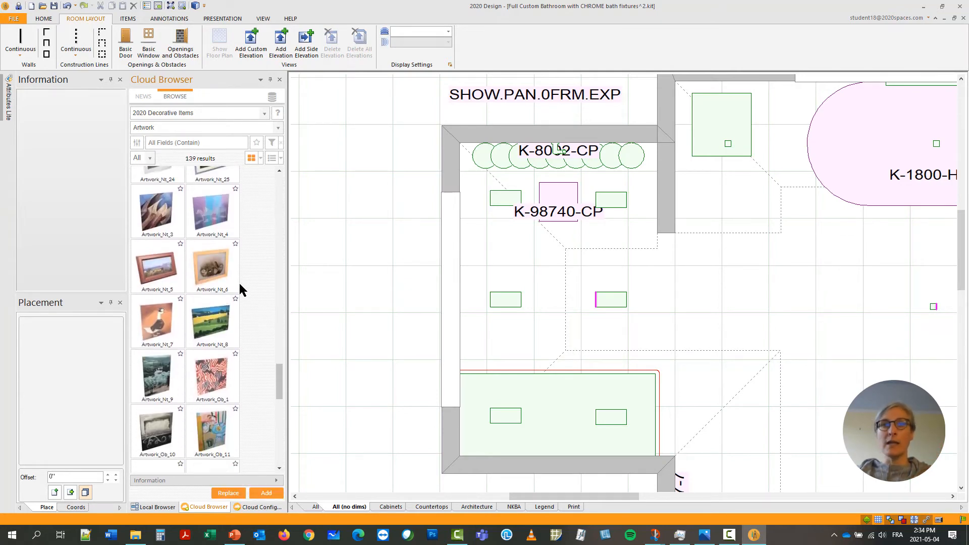
scroll(239, 288, down, 10)
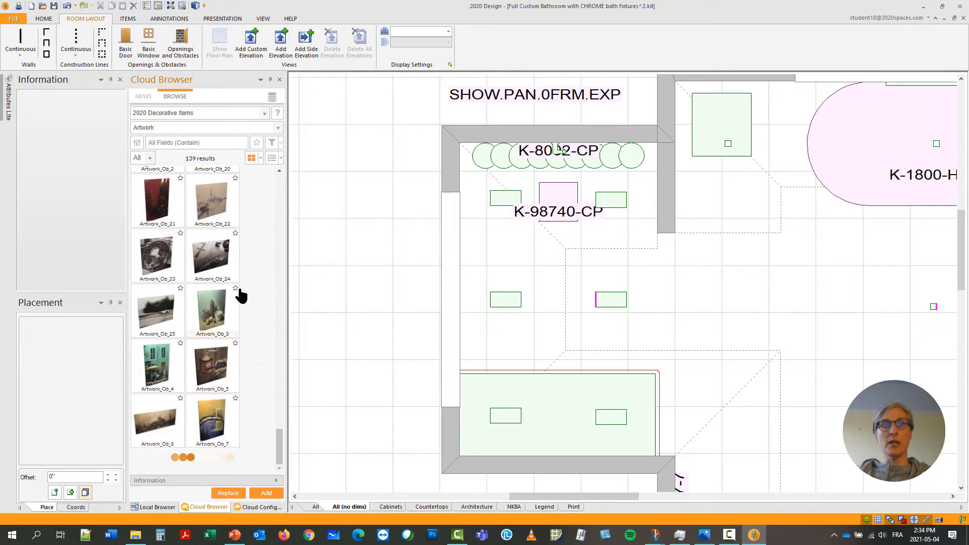
scroll(241, 295, down, 5)
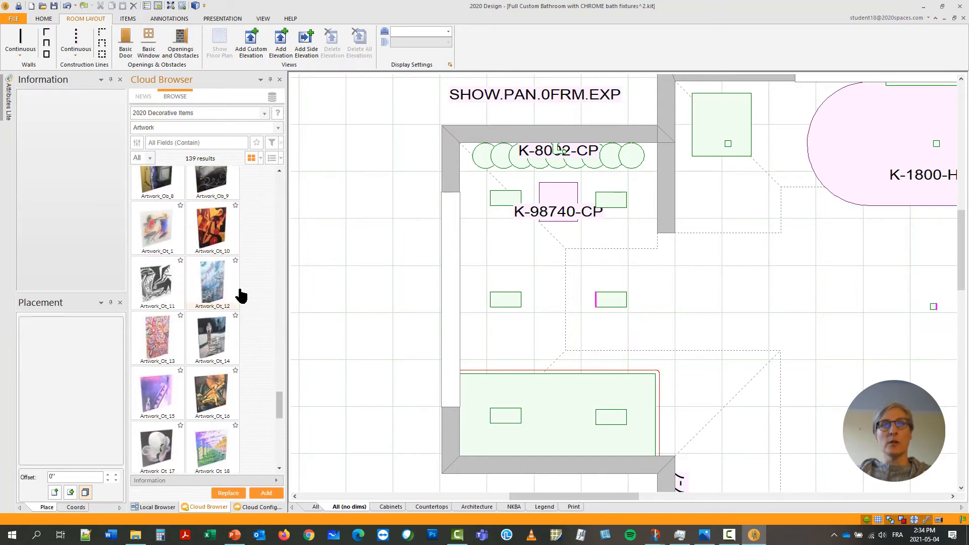
scroll(241, 296, down, 10)
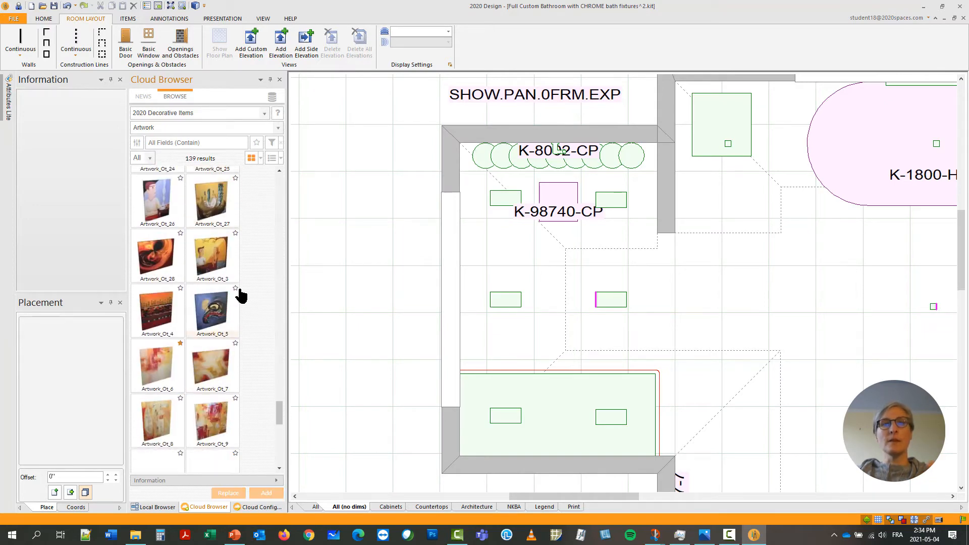
mouse_move(151, 377)
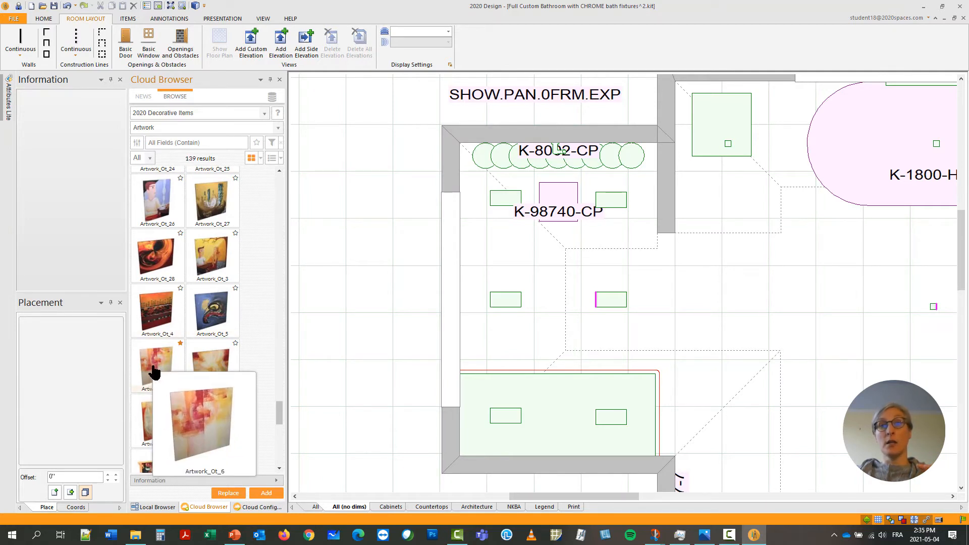
click(157, 369)
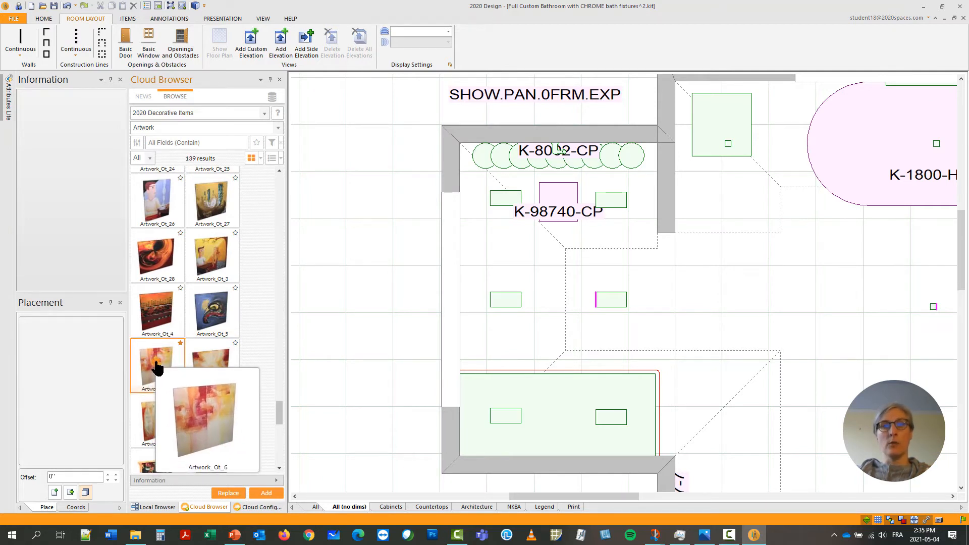
drag(157, 369, 439, 408)
right_click(477, 405)
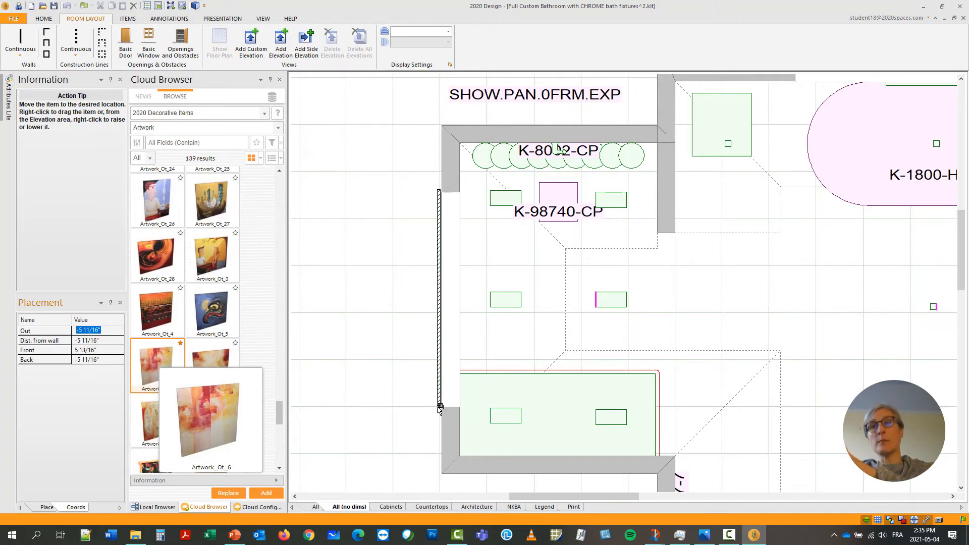
drag(439, 409, 445, 411)
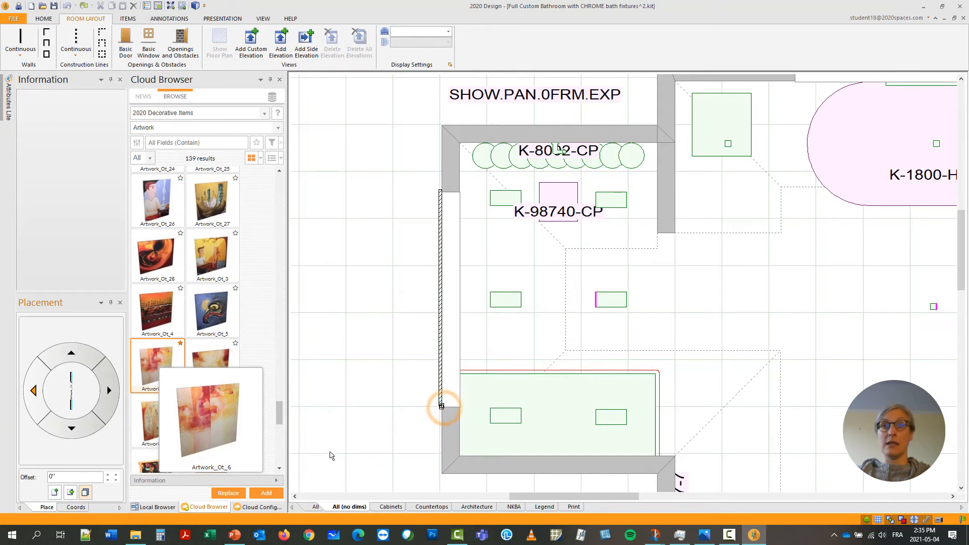
mouse_move(177, 420)
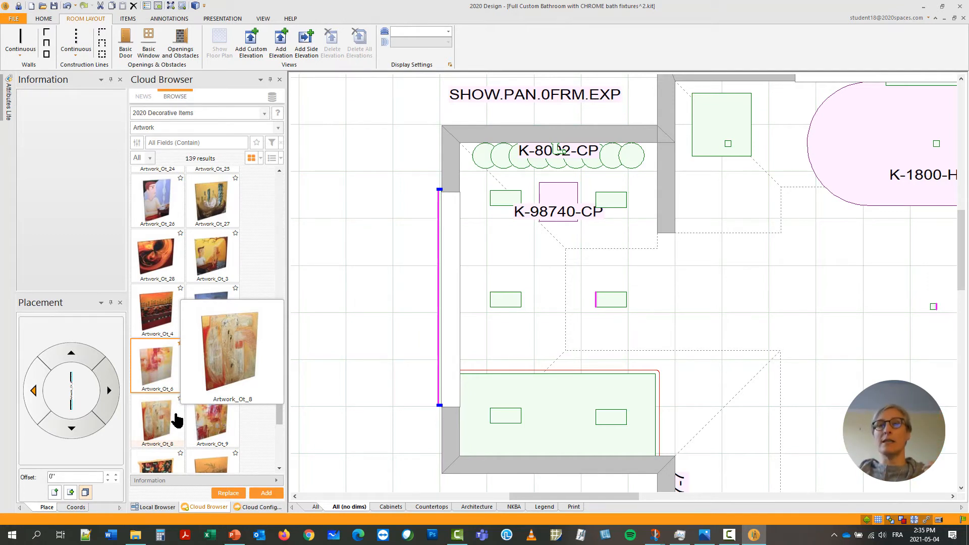
Set the width of the Artwork_Ot_6 painting behind the cut-out to 57" in its attributes.
scroll(421, 368, up, 2)
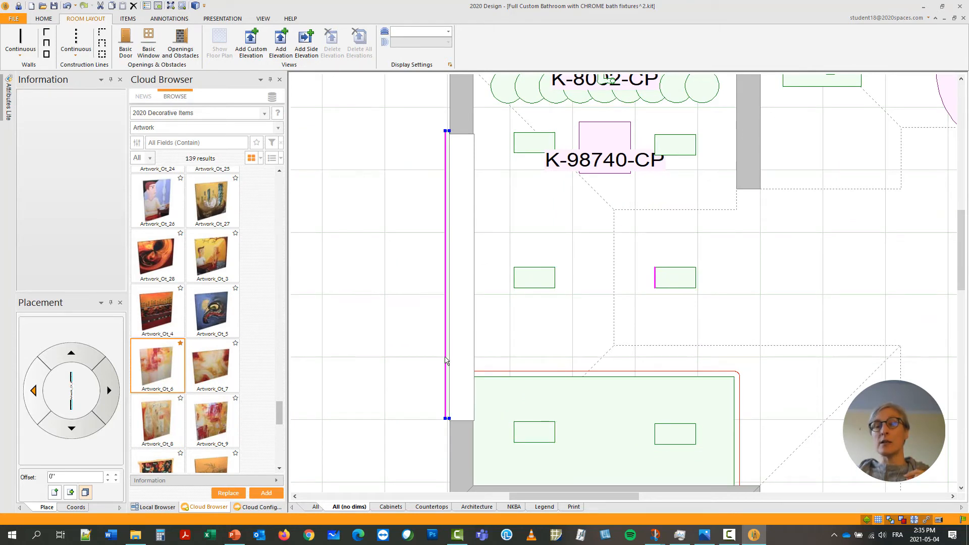
right_click(446, 360)
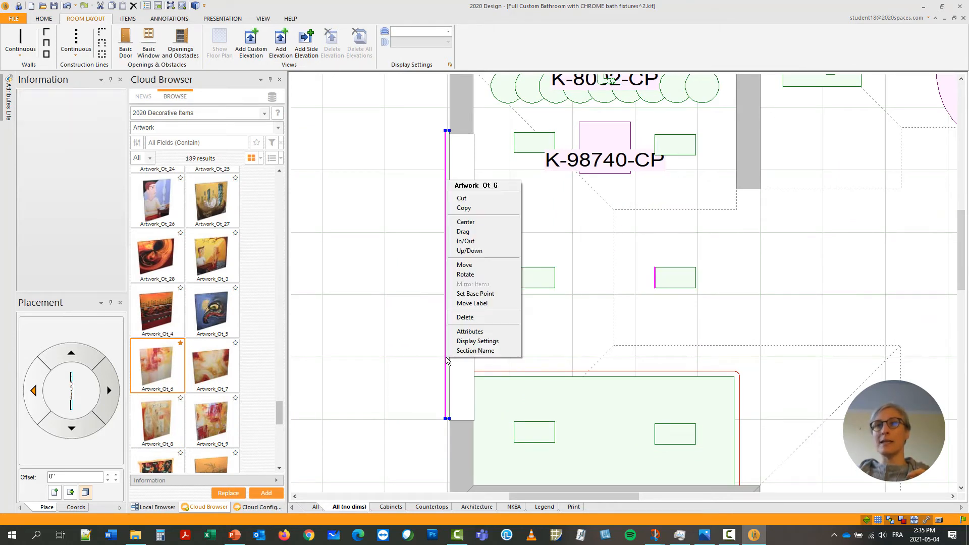
click(465, 333)
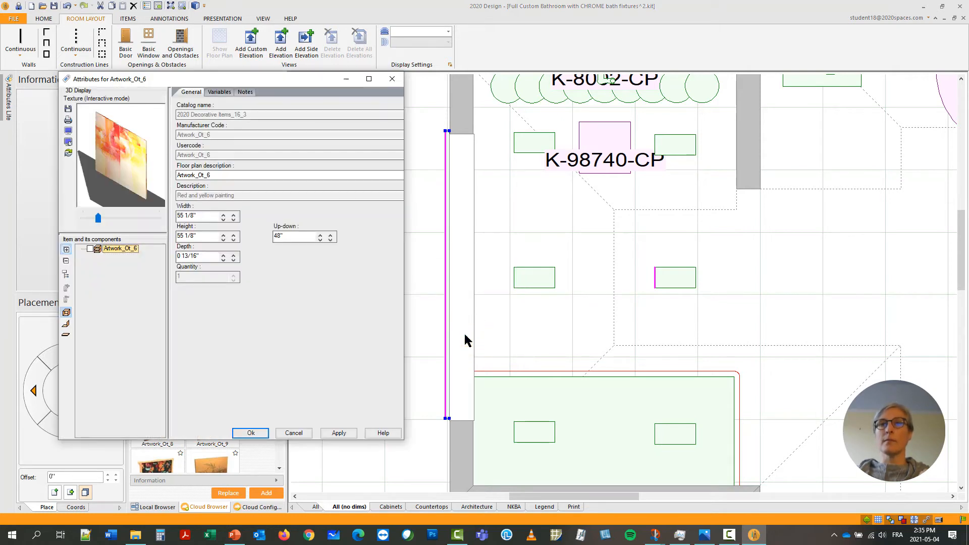
drag(207, 218, 114, 220)
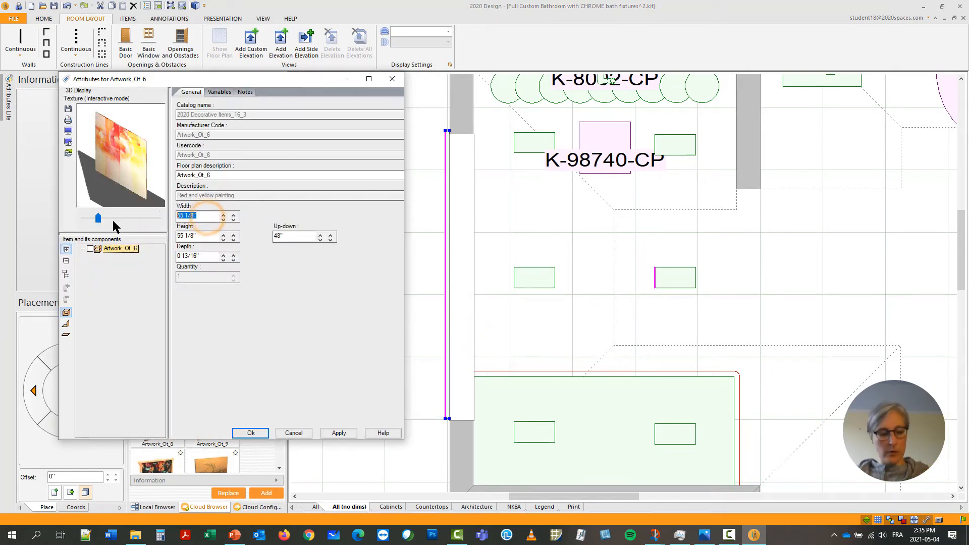
text(57)
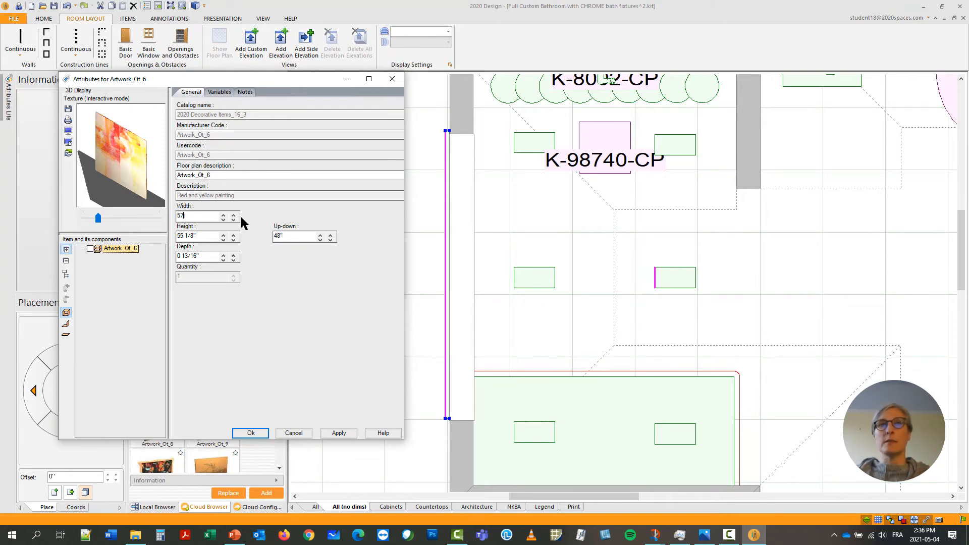
Replace the painting's Color 064 texture with tiles2 from the current design's textures and accept the attributes.
click(223, 93)
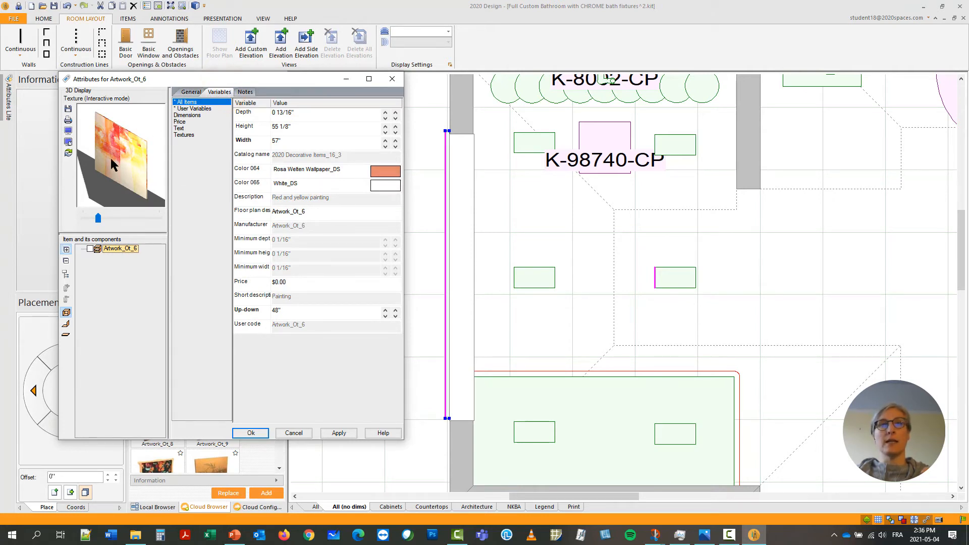
click(386, 174)
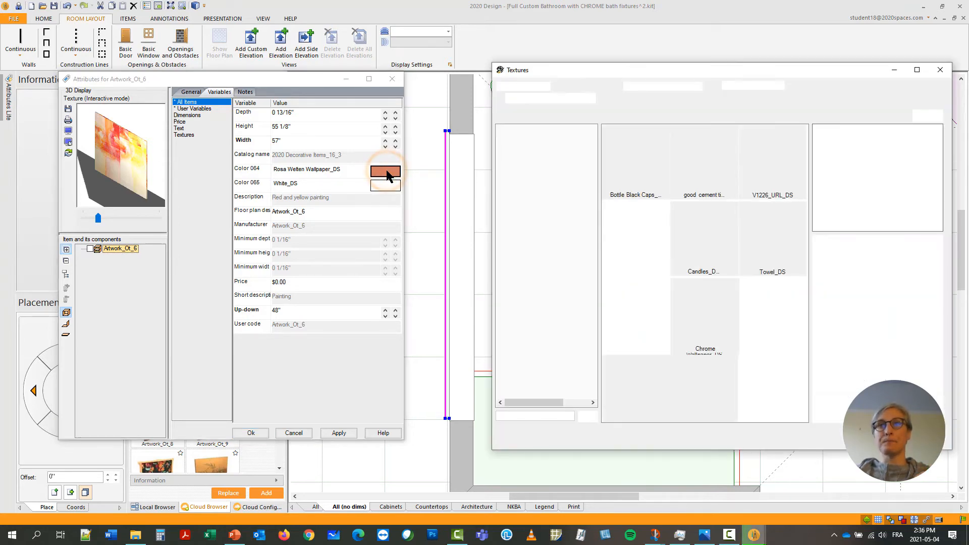
scroll(658, 200, down, 5)
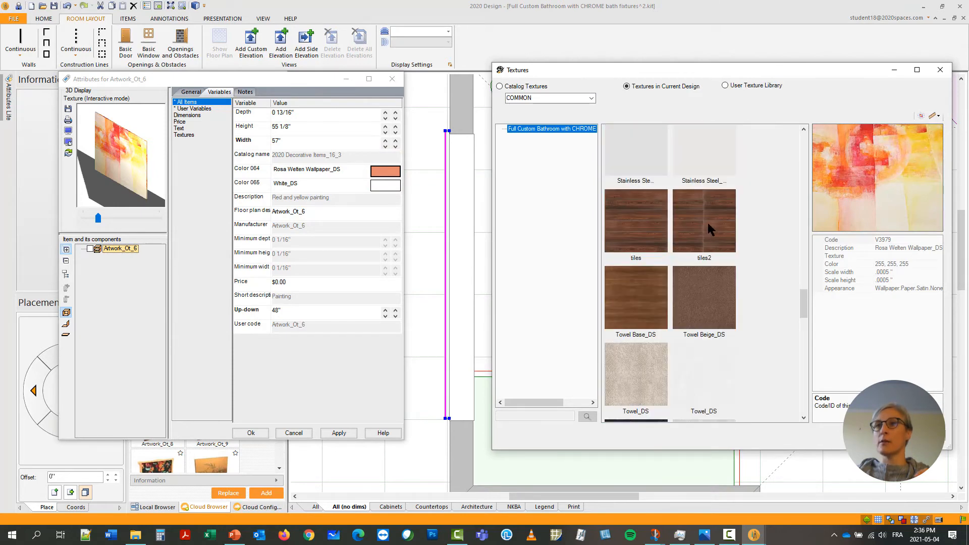
click(708, 223)
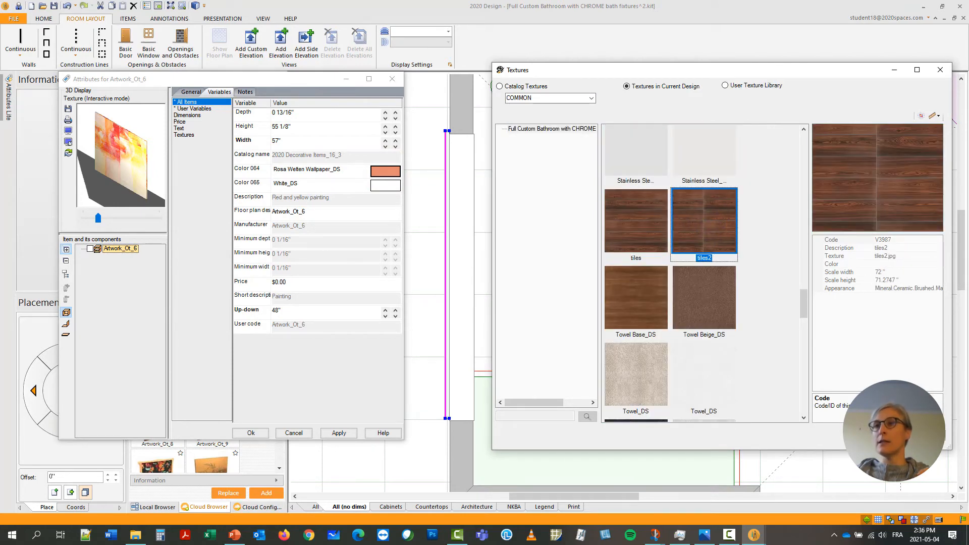
click(873, 435)
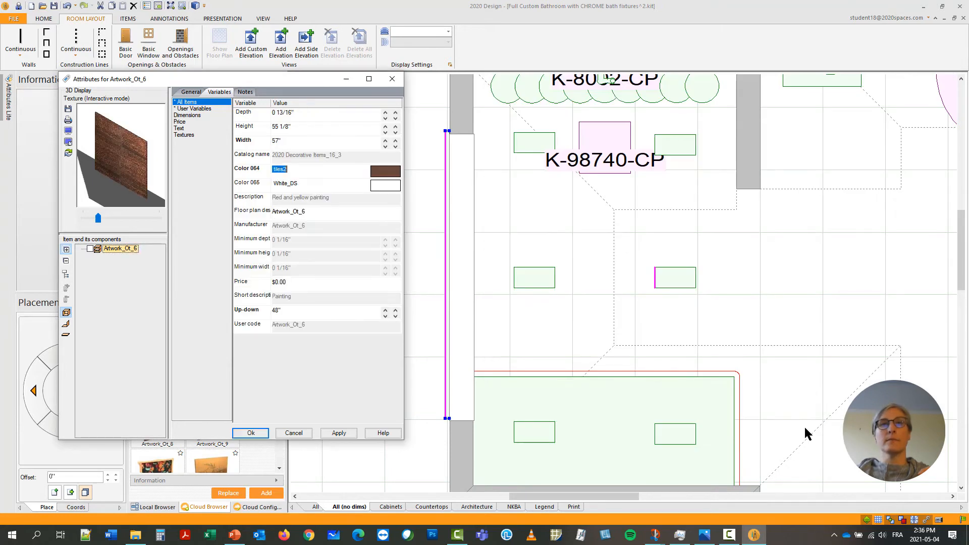
click(244, 433)
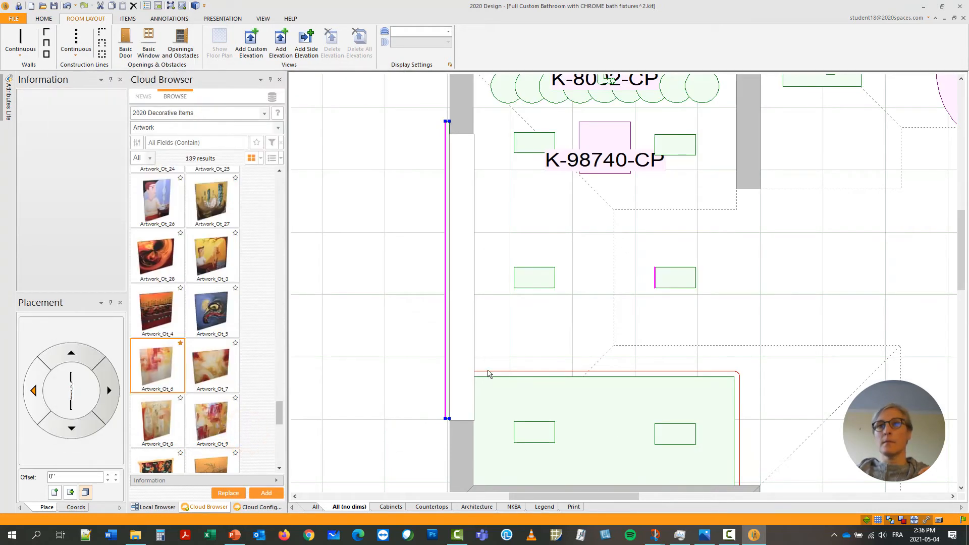
Center the artwork panel in the available space along the outer wall, behind the cut-out.
right_click(447, 299)
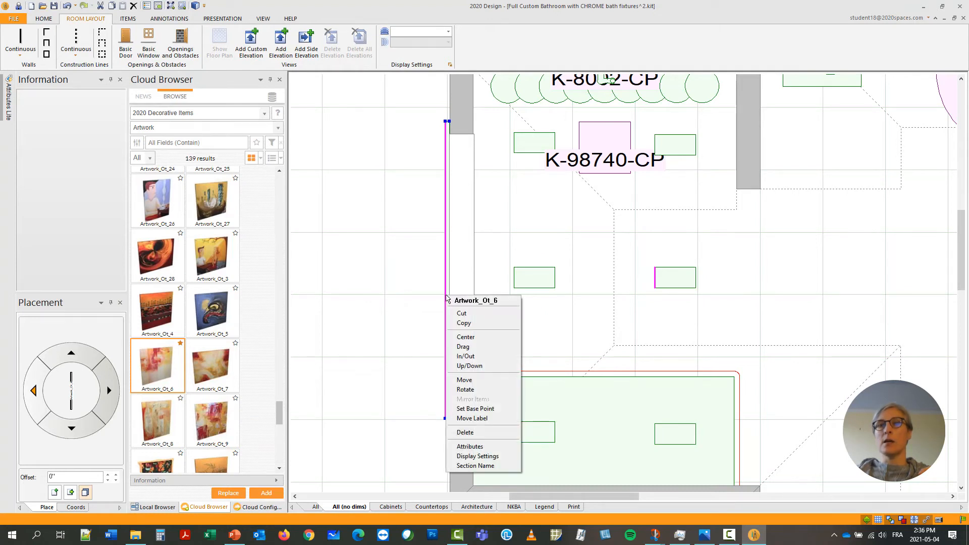
click(480, 342)
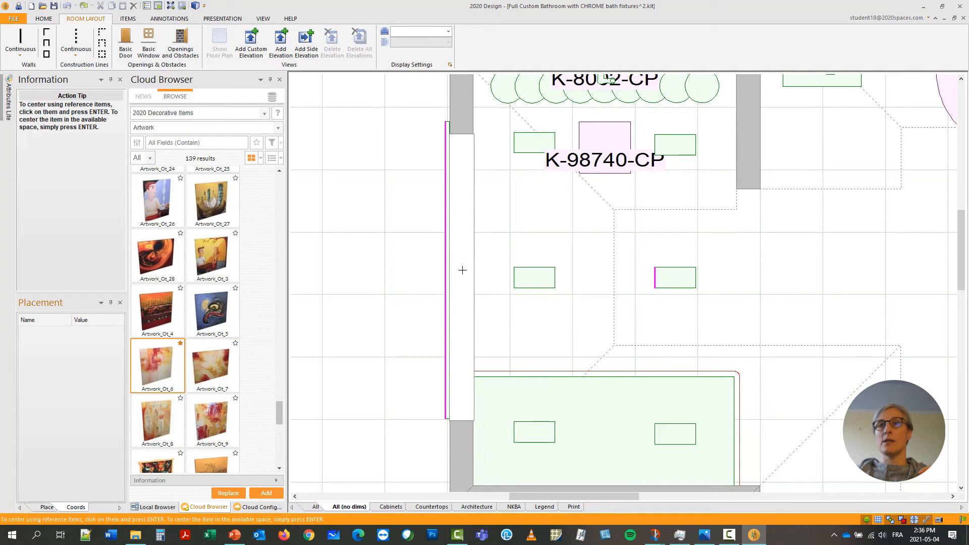
key(Return)
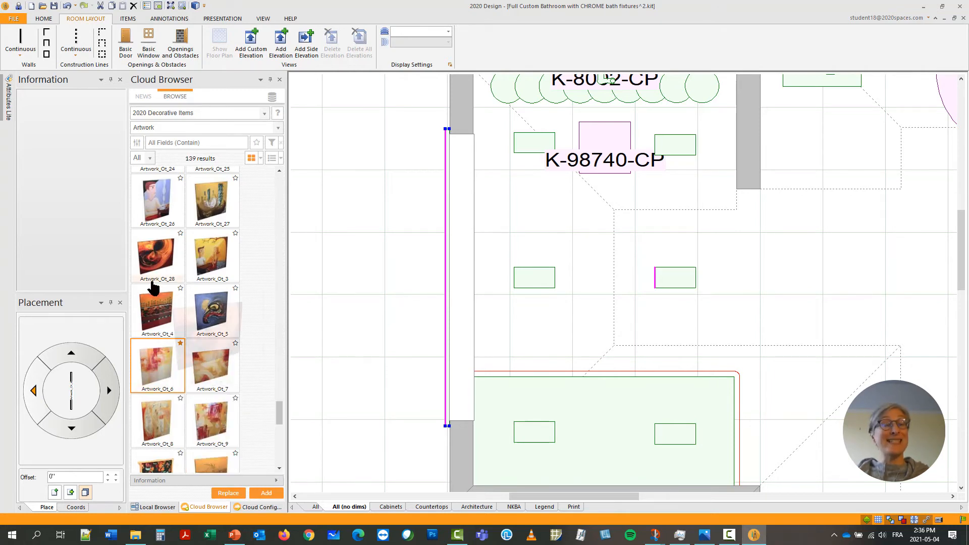
Limit the Artwork catalog items to favorites only.
mouse_move(178, 355)
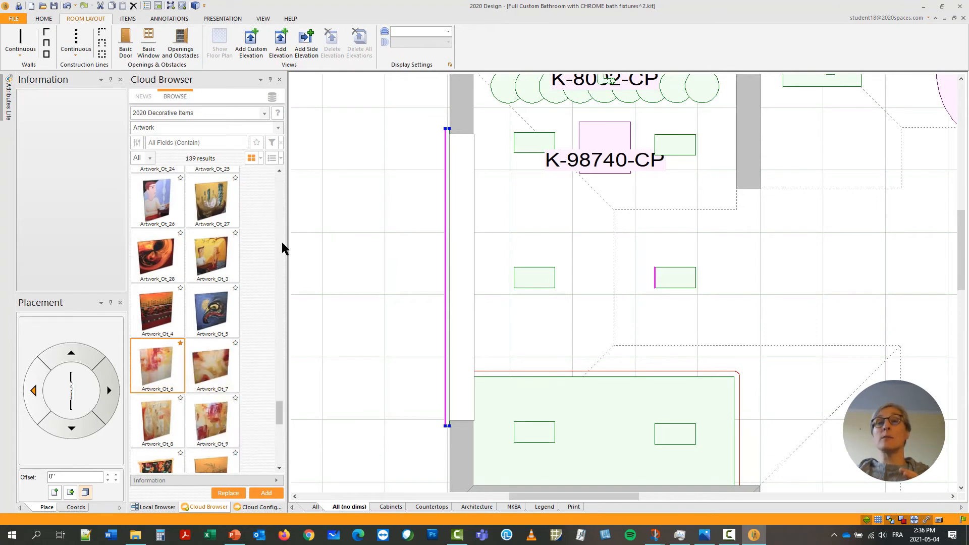
click(257, 143)
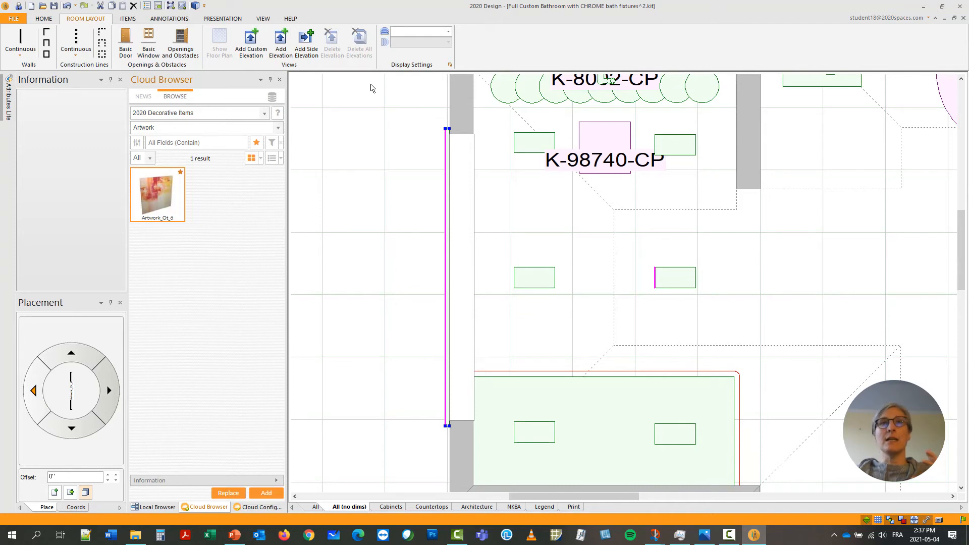
Render the bathroom, examine the shower niche backed by the tiled artwork panel, and minimize the rendering window.
click(194, 5)
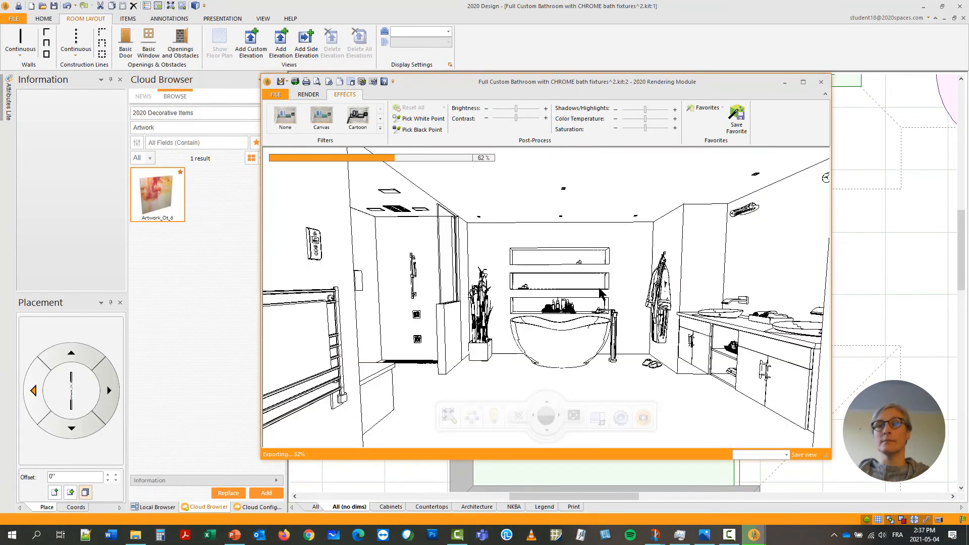
scroll(501, 328, up, 5)
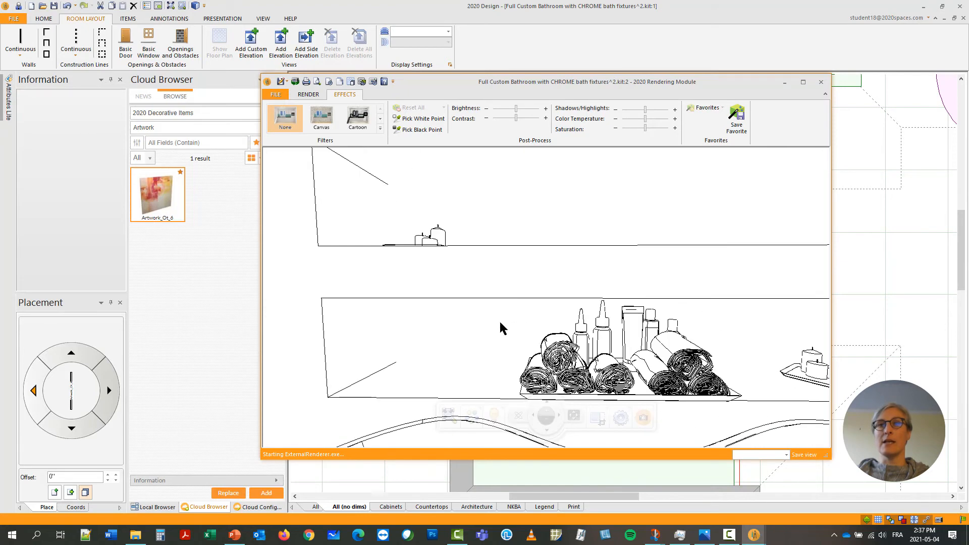
drag(502, 328, 427, 349)
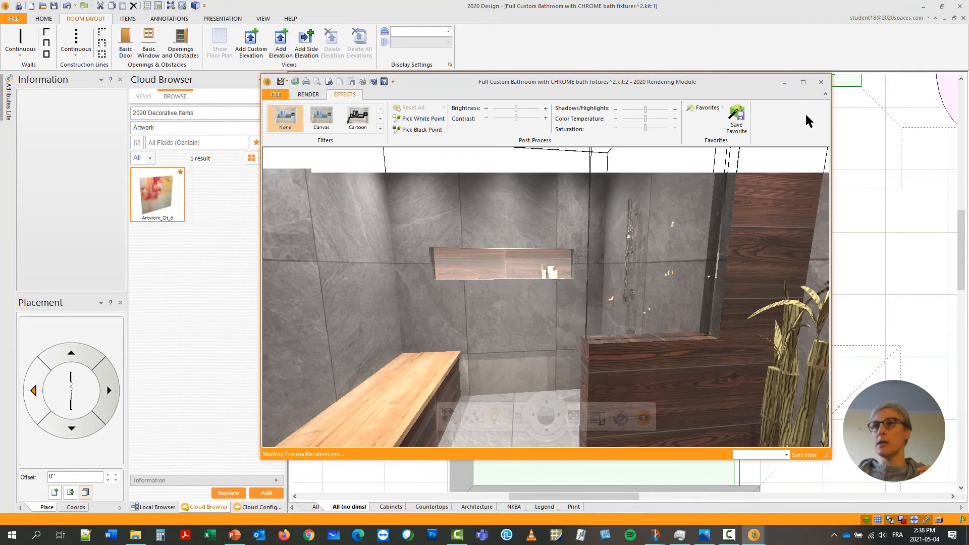
click(785, 82)
Reposition the artwork panel with In/Out to about -5/16" so it slightly overlaps the outer wall behind the cut-out.
scroll(444, 459, up, 3)
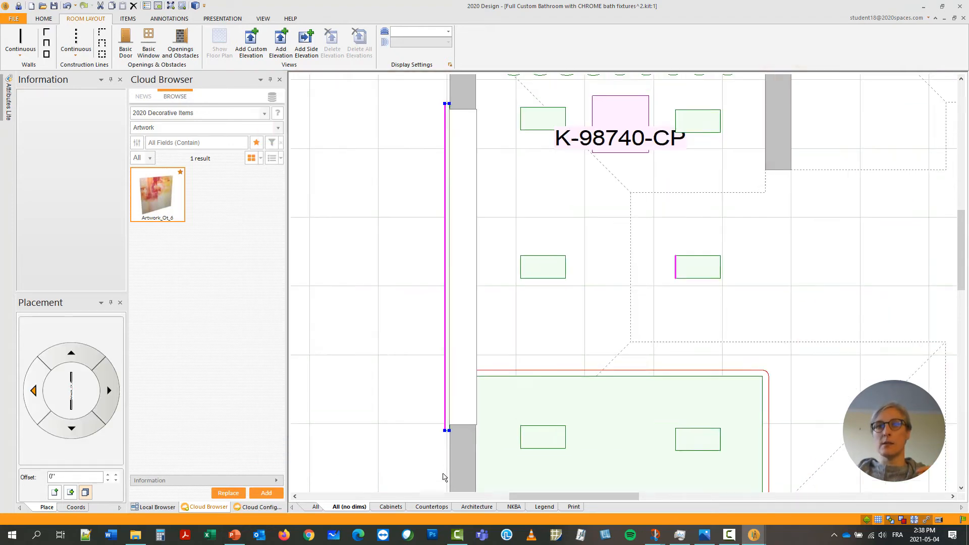
scroll(456, 447, up, 3)
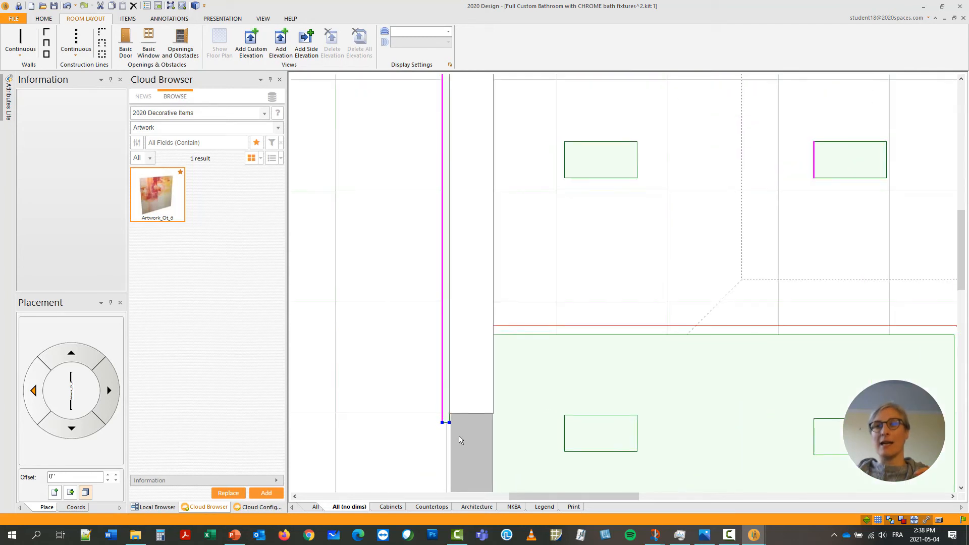
scroll(466, 434, up, 4)
middle_drag(466, 434, 469, 333)
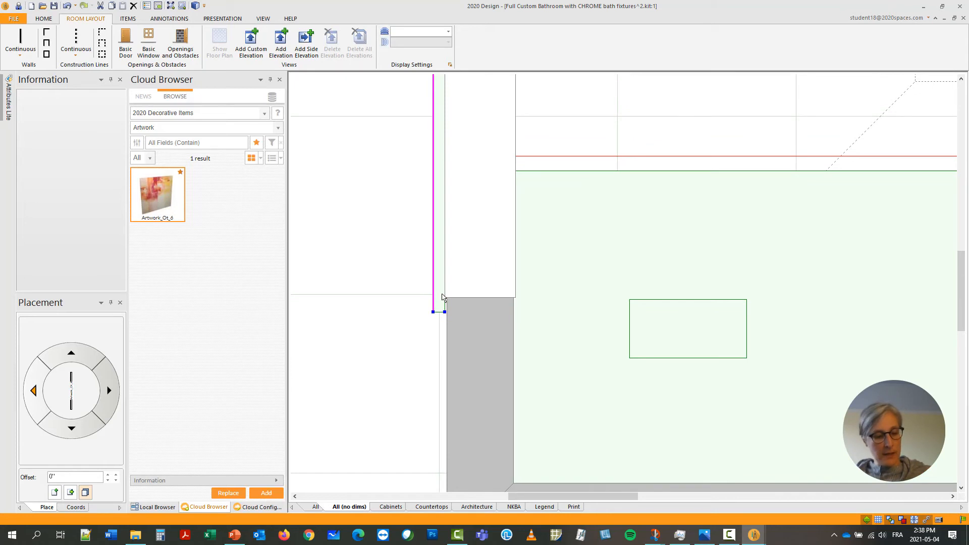
right_click(442, 298)
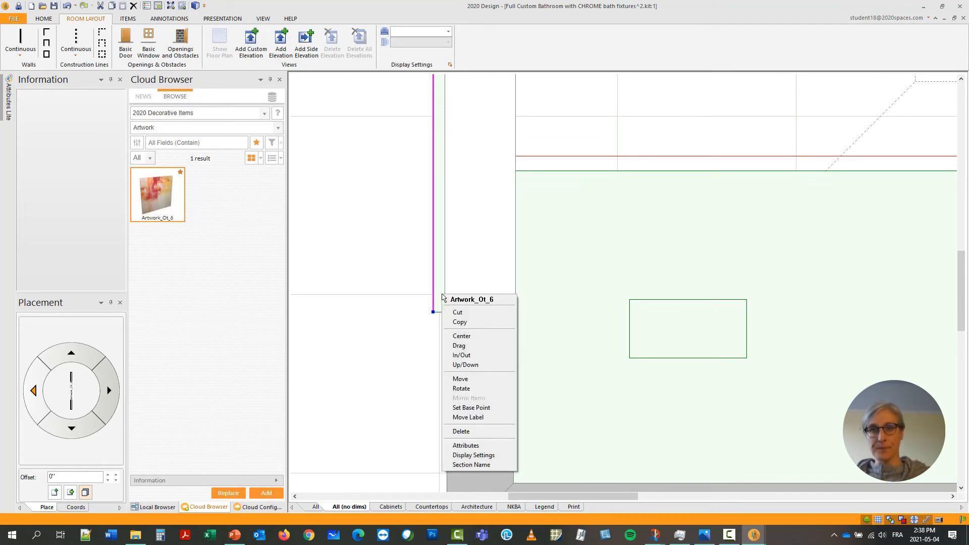
click(471, 356)
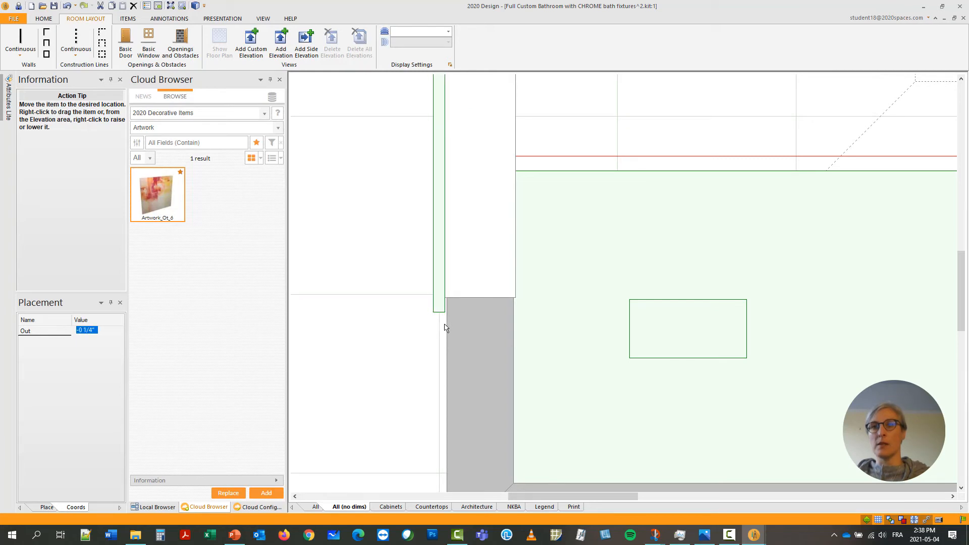
click(445, 327)
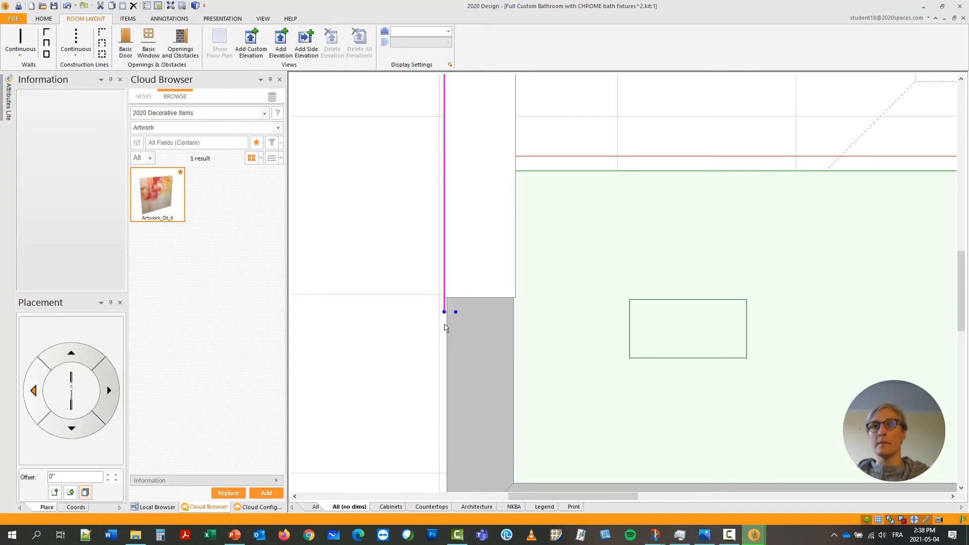
right_click(454, 314)
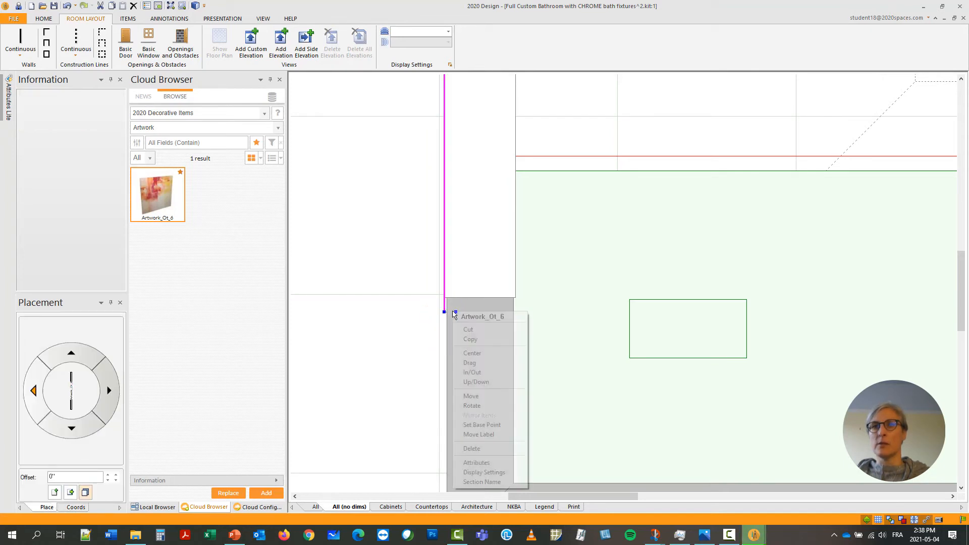
click(474, 371)
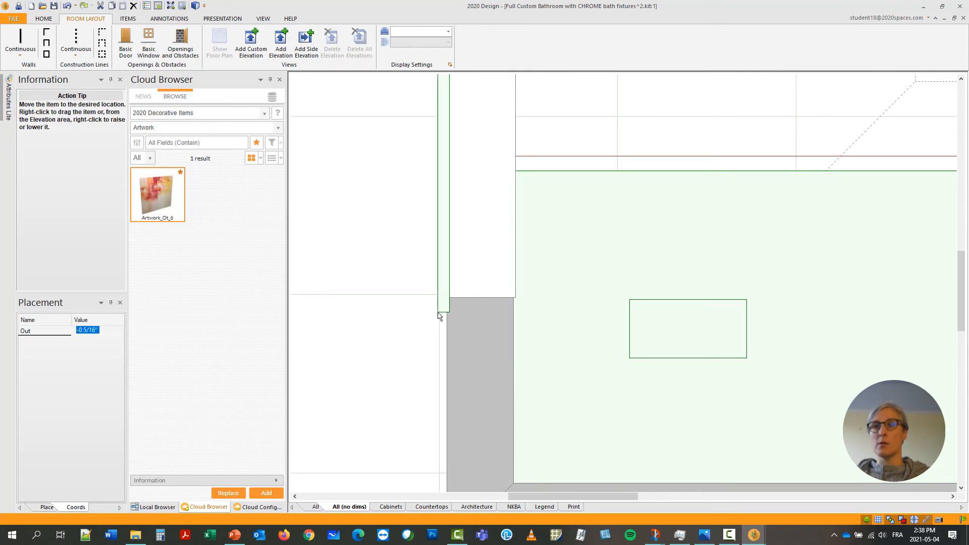
click(439, 317)
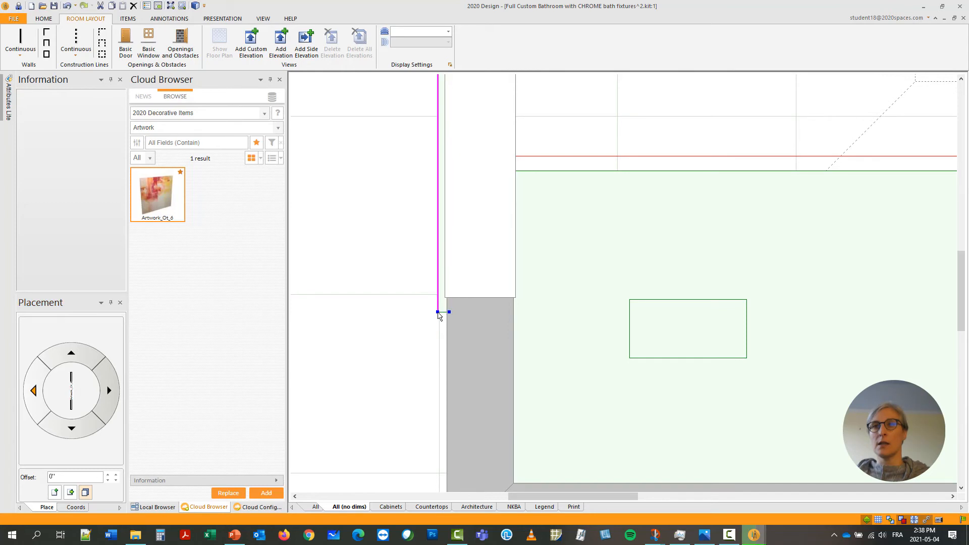
Render the bathroom again, examine the shower niche's backing from a higher angle, and close the rendering window.
mouse_move(754, 535)
click(795, 500)
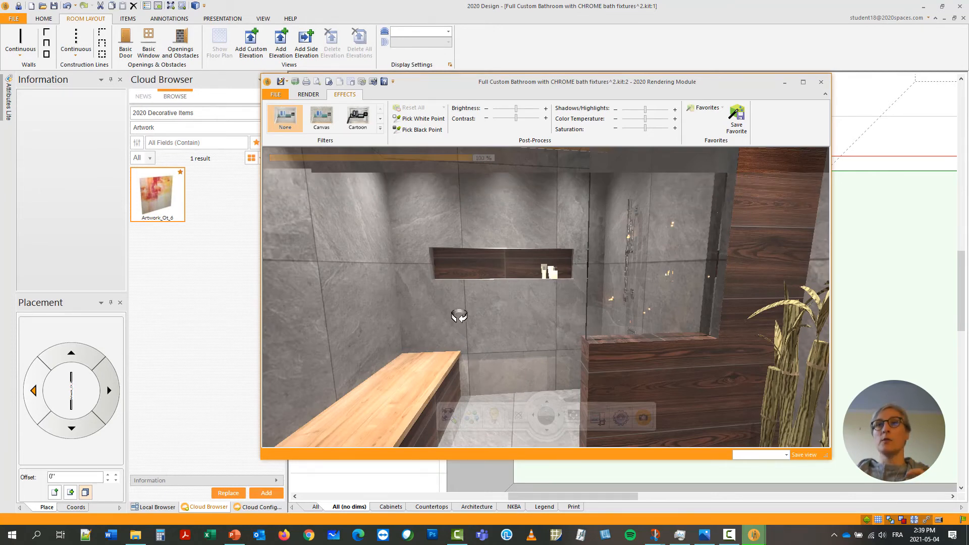
drag(456, 316, 508, 245)
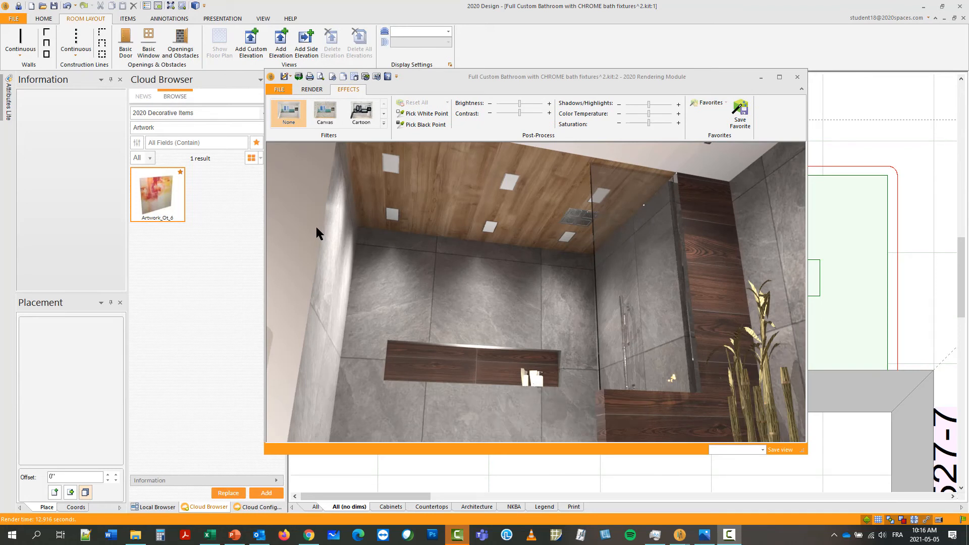
click(801, 78)
Open an elevation of the wall behind the bathtub and inspect the tub and the lowest of the three niche openings.
scroll(813, 115, up, 5)
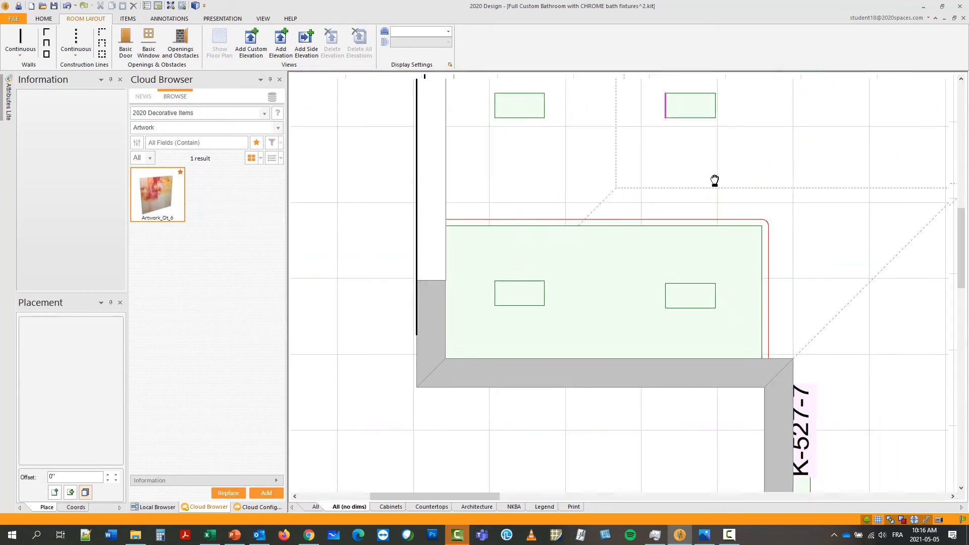
middle_drag(714, 182, 272, 431)
scroll(491, 362, down, 4)
middle_drag(534, 335, 437, 374)
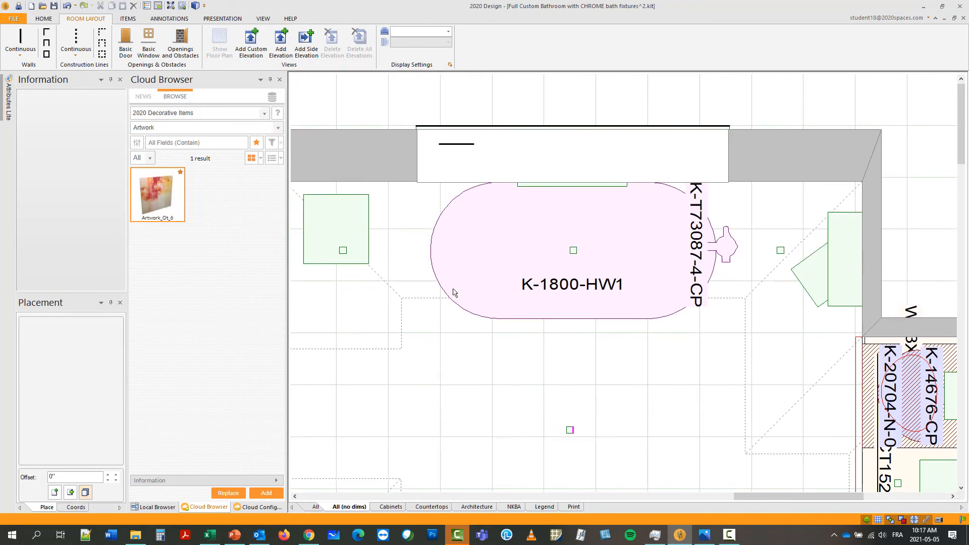
click(406, 275)
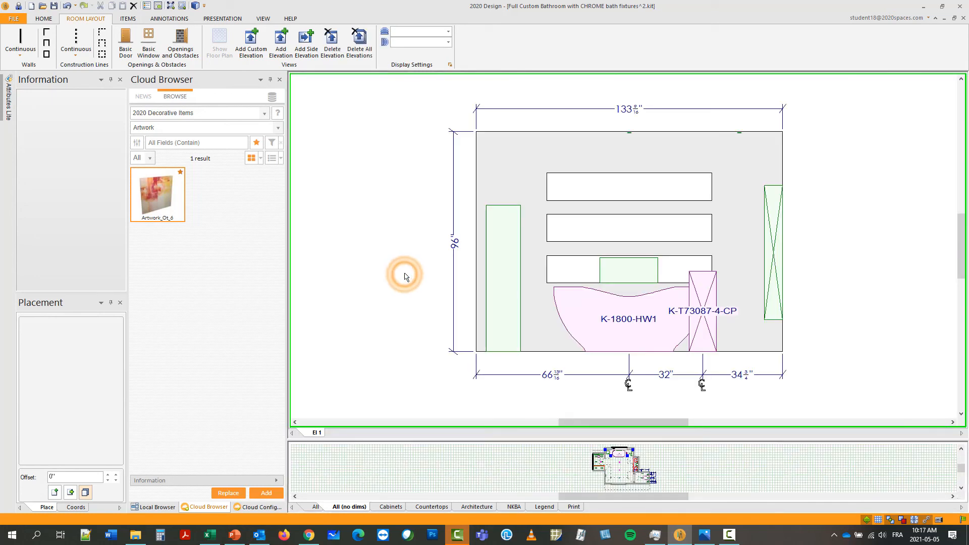
click(602, 326)
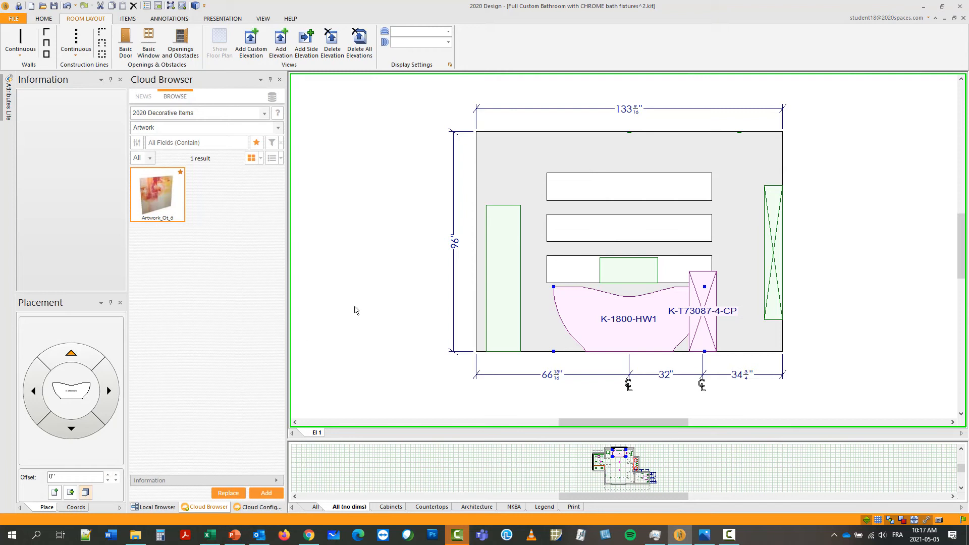
click(574, 275)
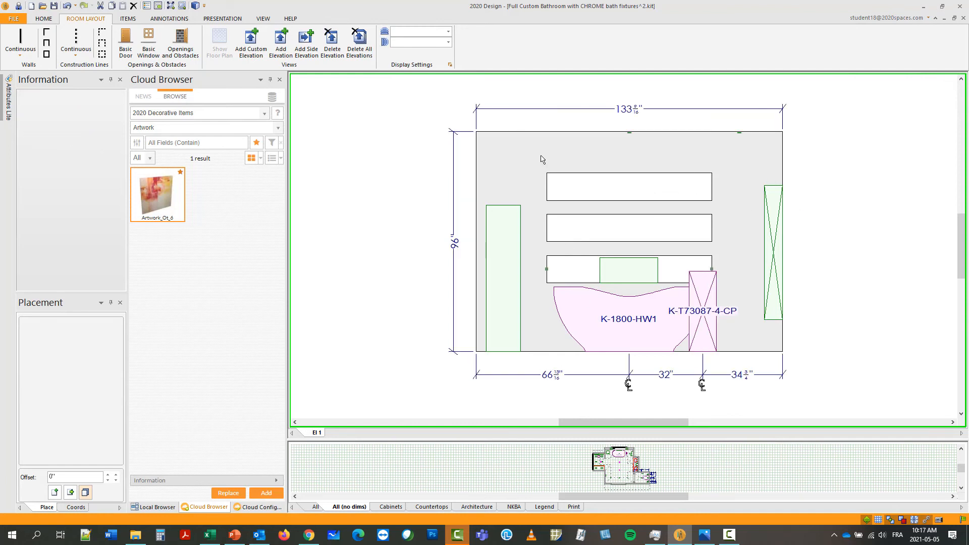
mouse_move(635, 262)
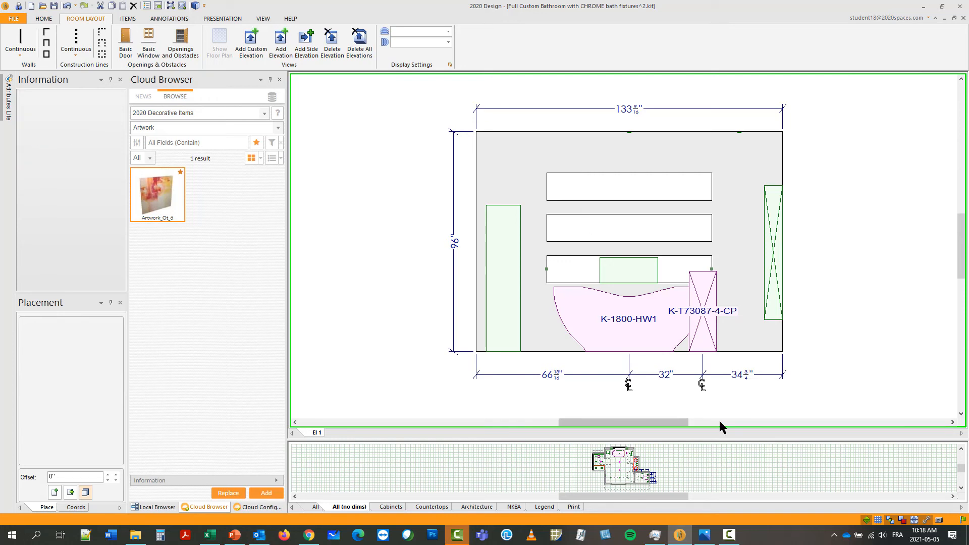
Render the full bathroom and compare it with the "final look without any tweaking.png" image in Photos.
mouse_move(707, 538)
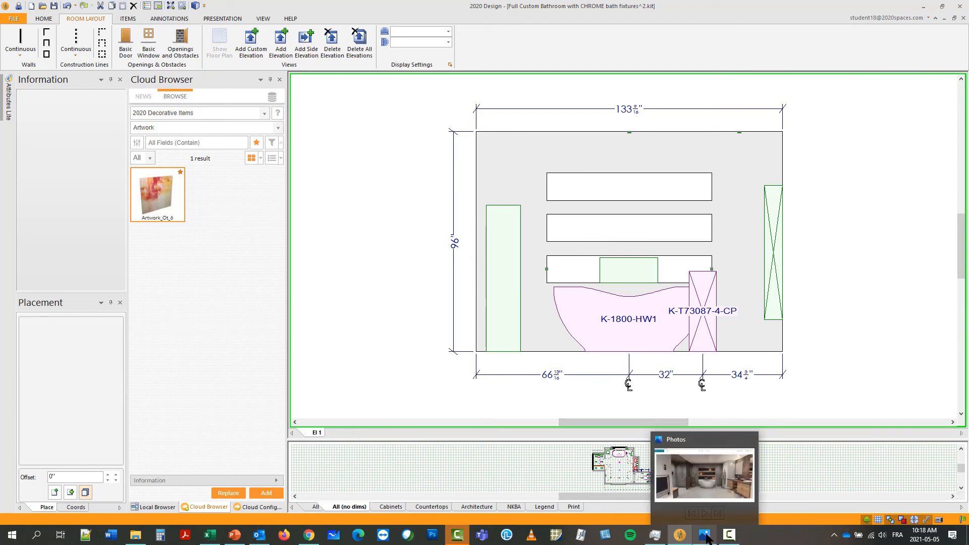
click(705, 536)
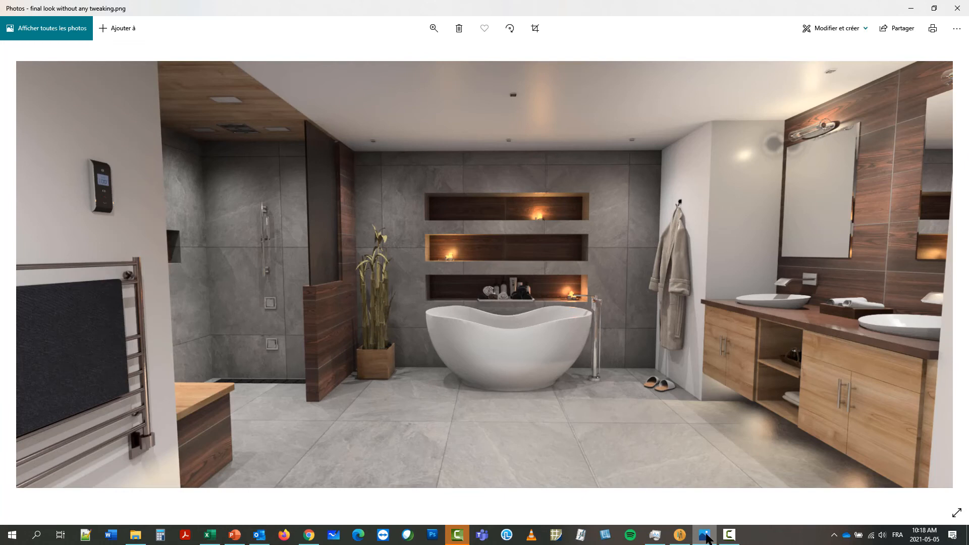
click(680, 535)
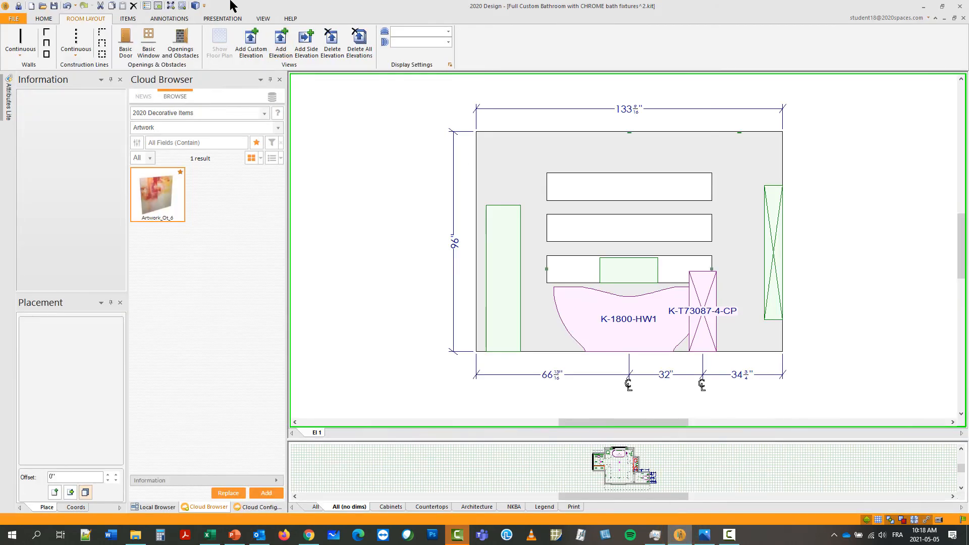
click(195, 6)
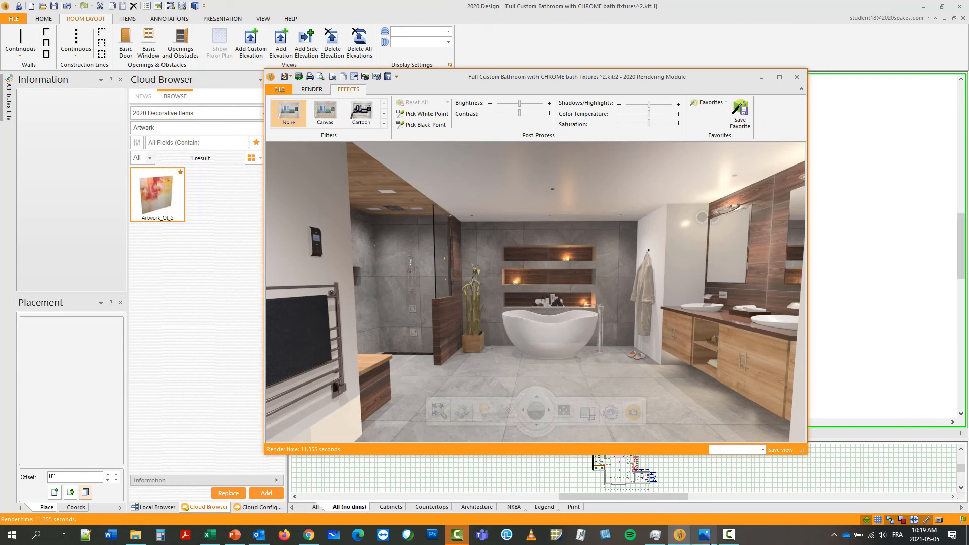
click(710, 538)
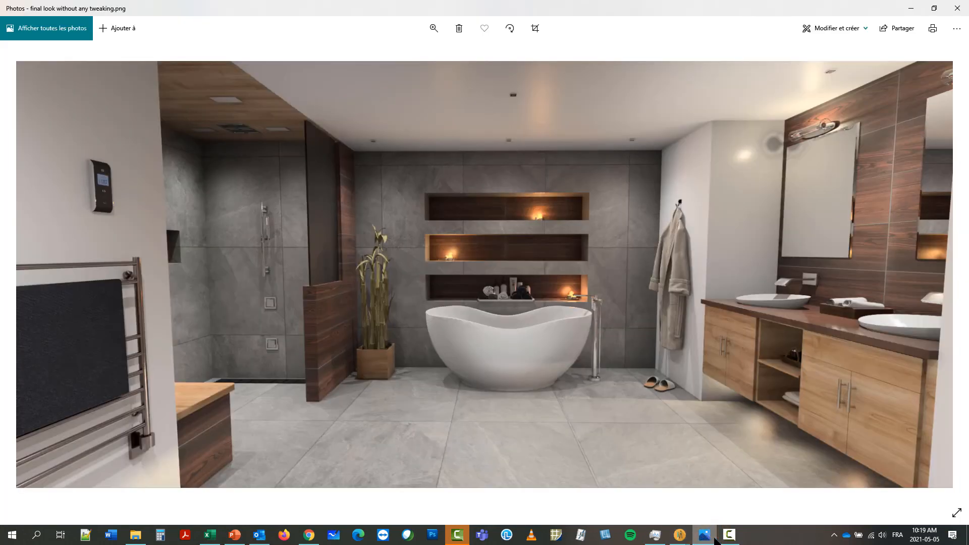